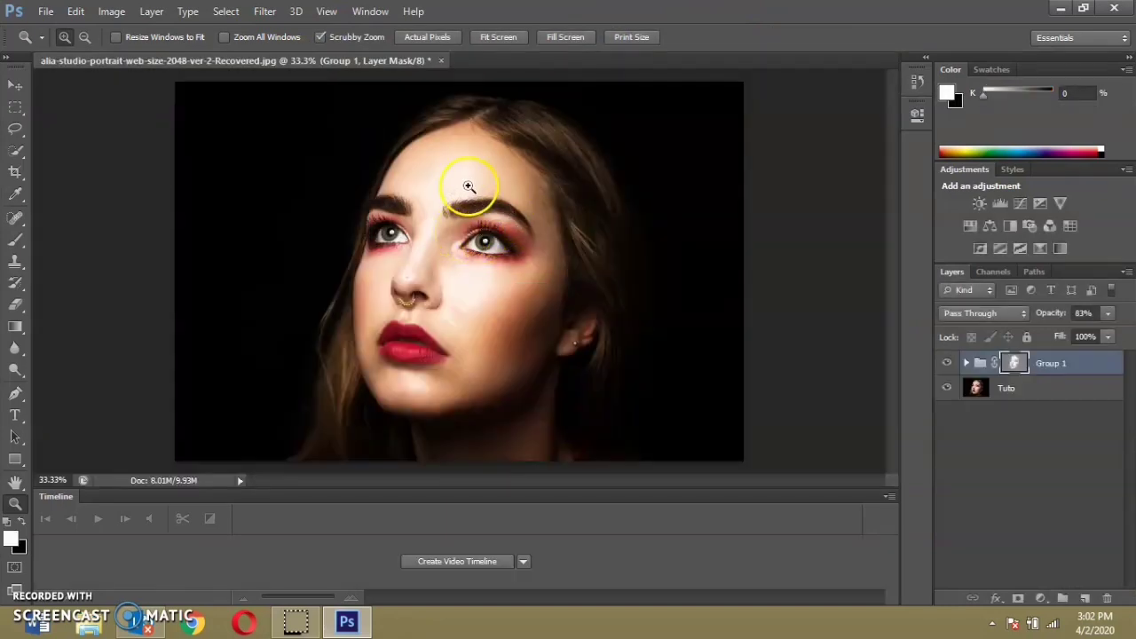
Step: Discard the retouched file, open the original portrait JPEG, and unlock its background as layer 'tuto'
left_click(441, 60)
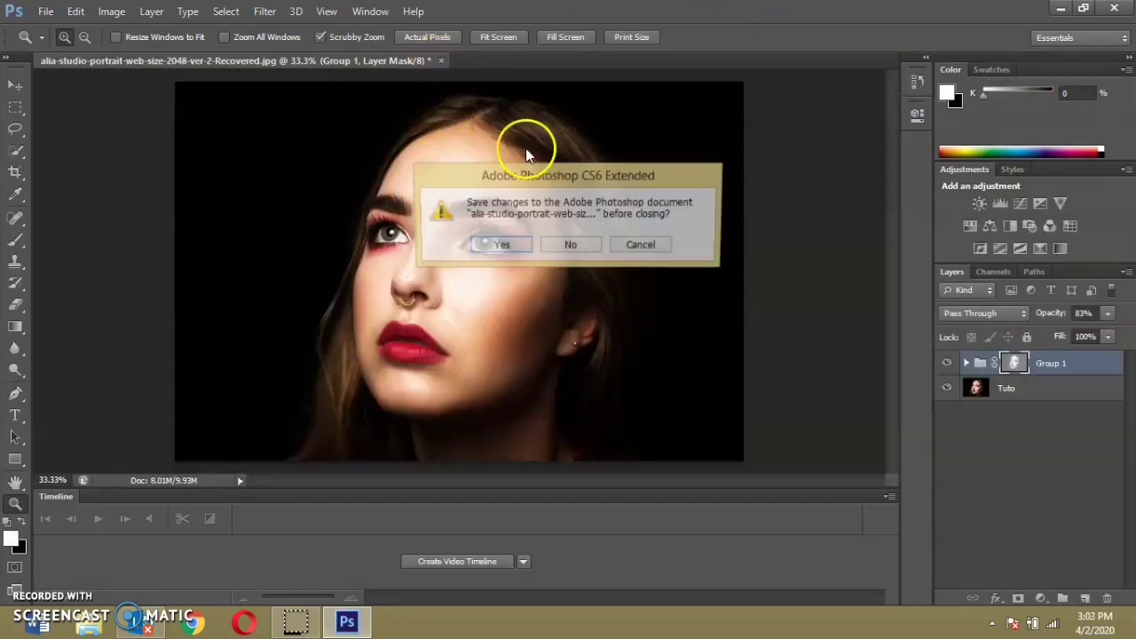
left_click(568, 246)
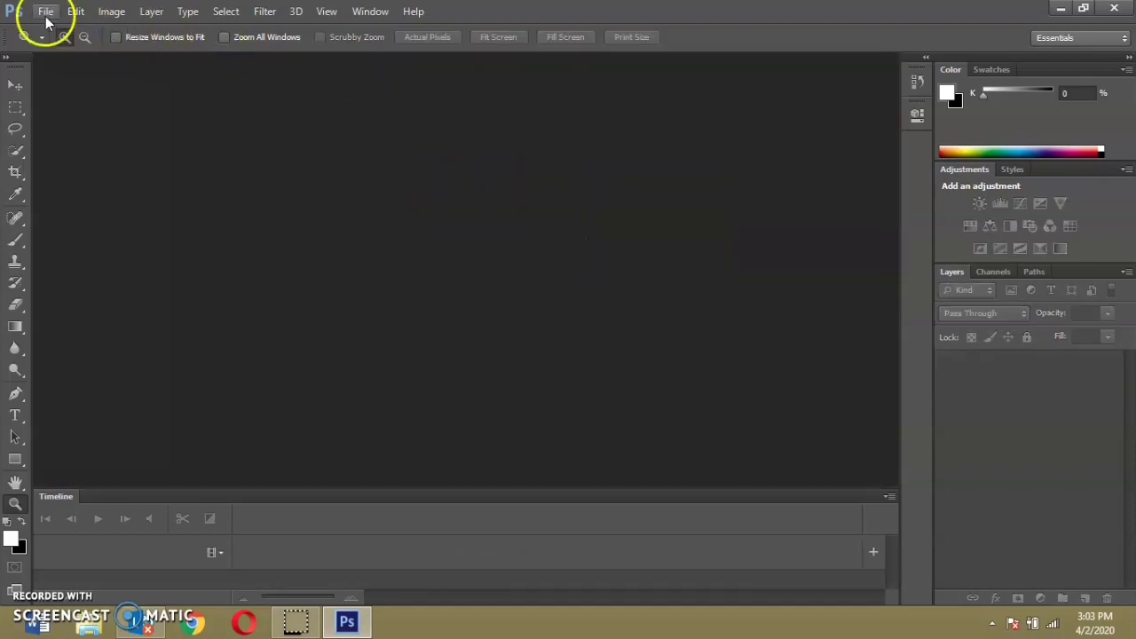
left_click(45, 11)
left_click(74, 45)
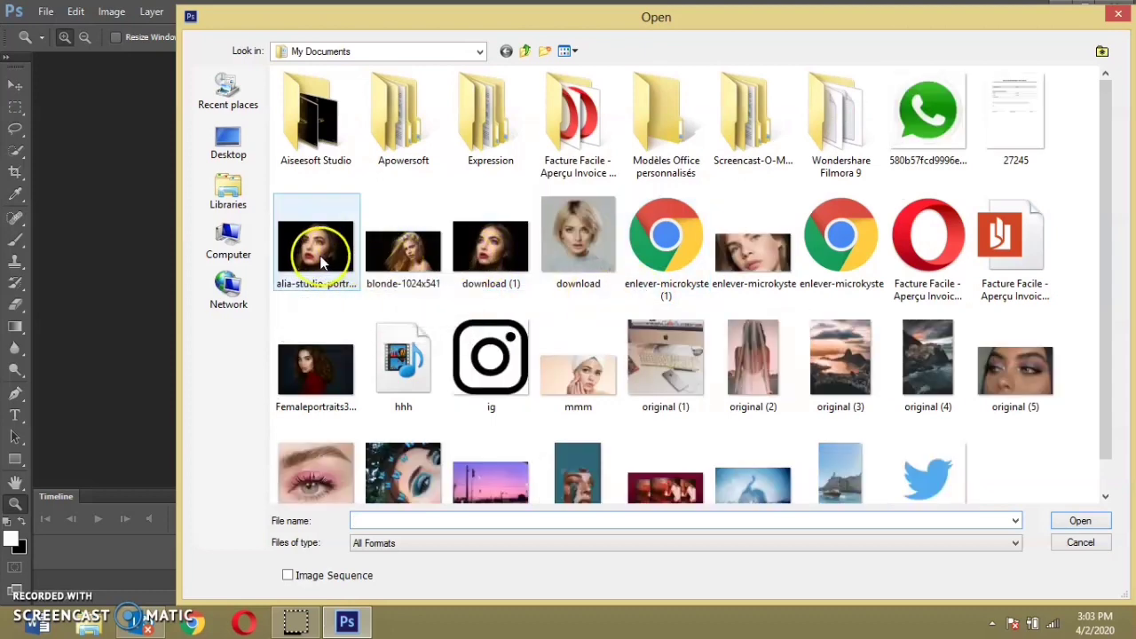
double_click(321, 260)
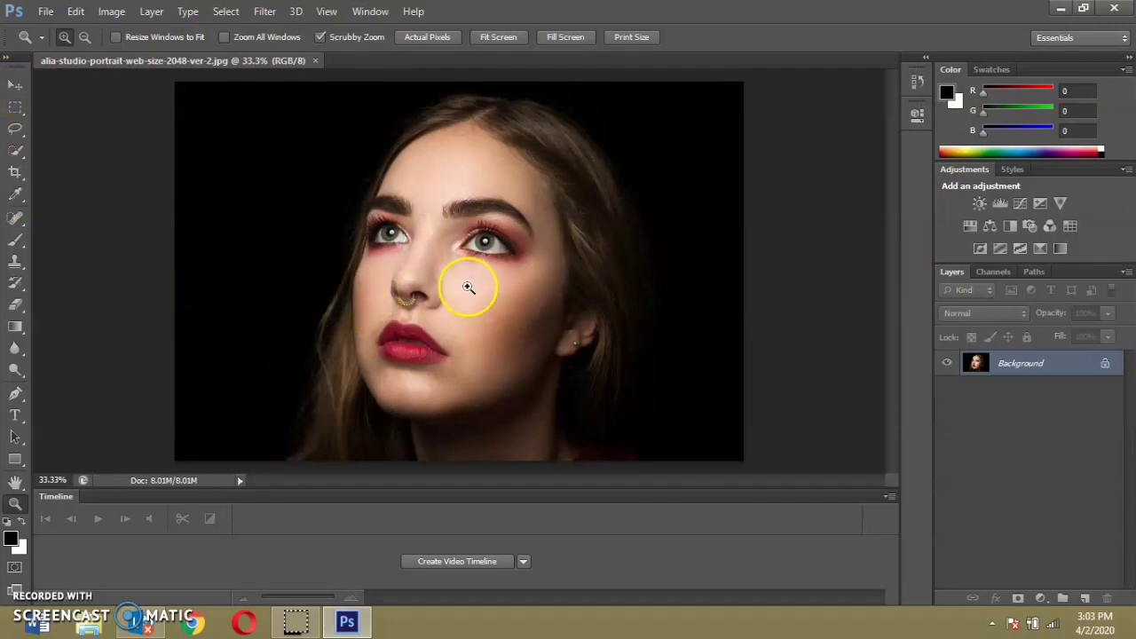
double_click(1103, 362)
type("tuto")
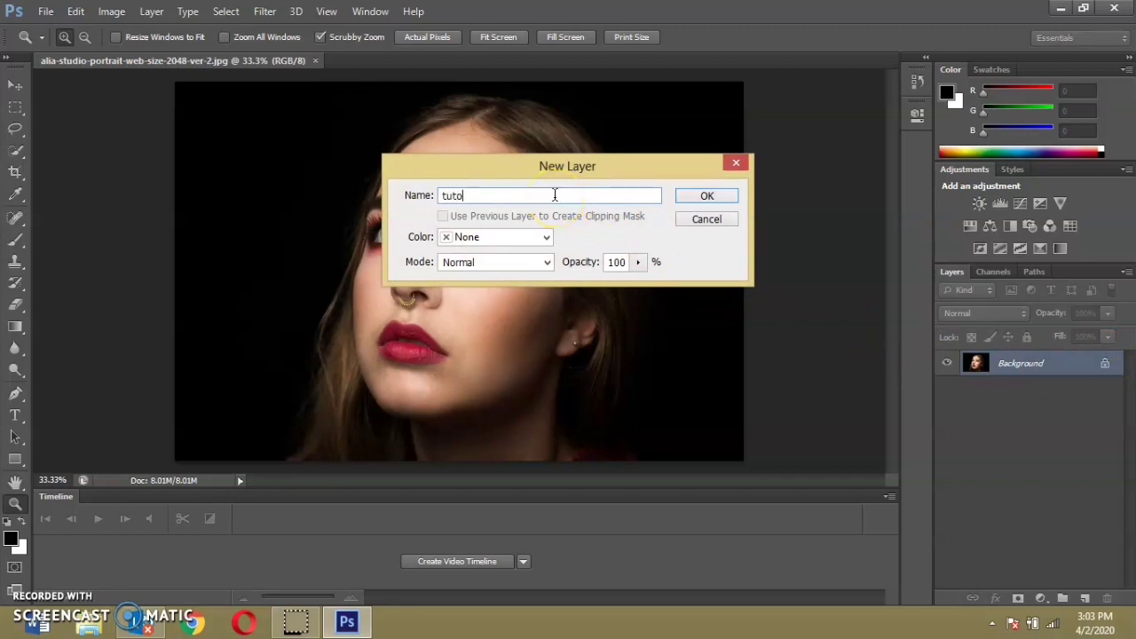
left_click(705, 195)
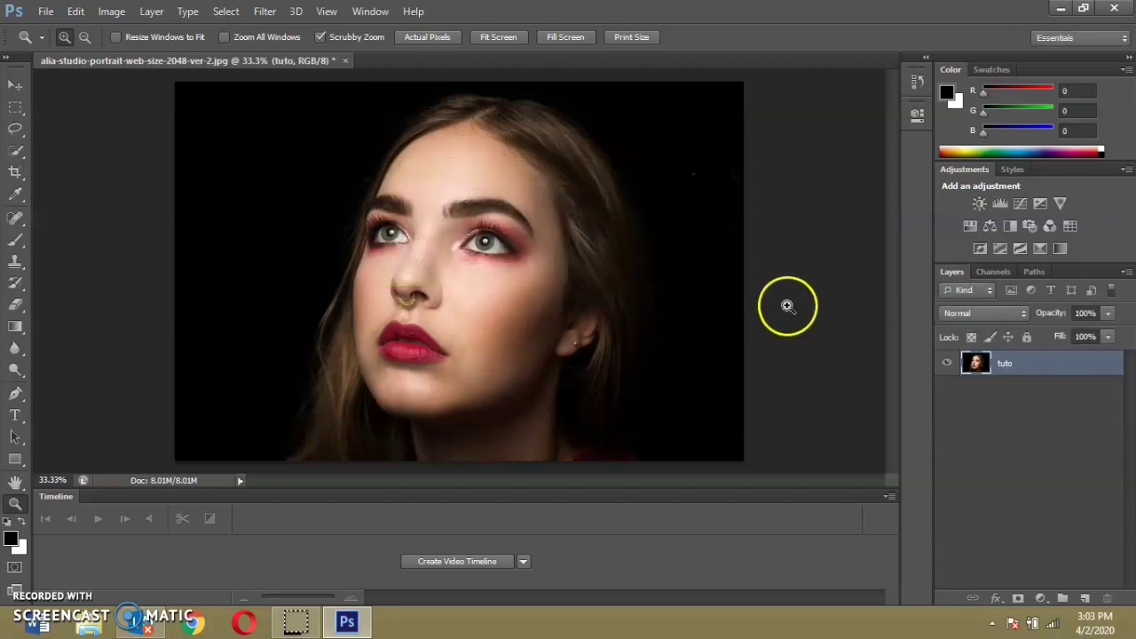
Step: Add a Curves adjustment layer and set its blending mode to Screen
left_click(15, 86)
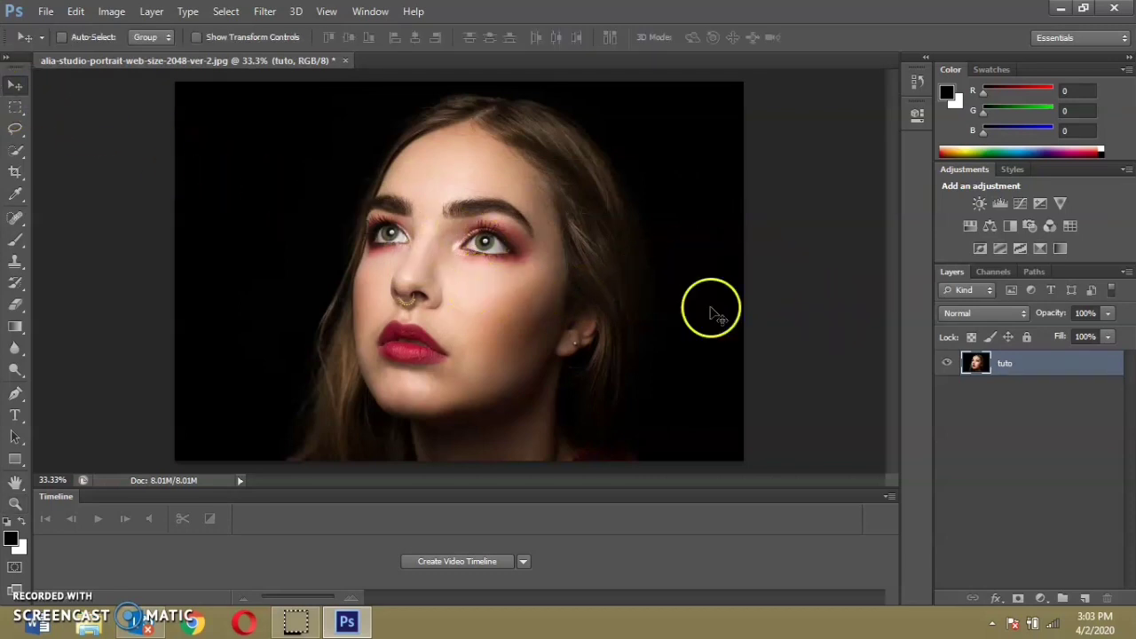
left_click(1023, 205)
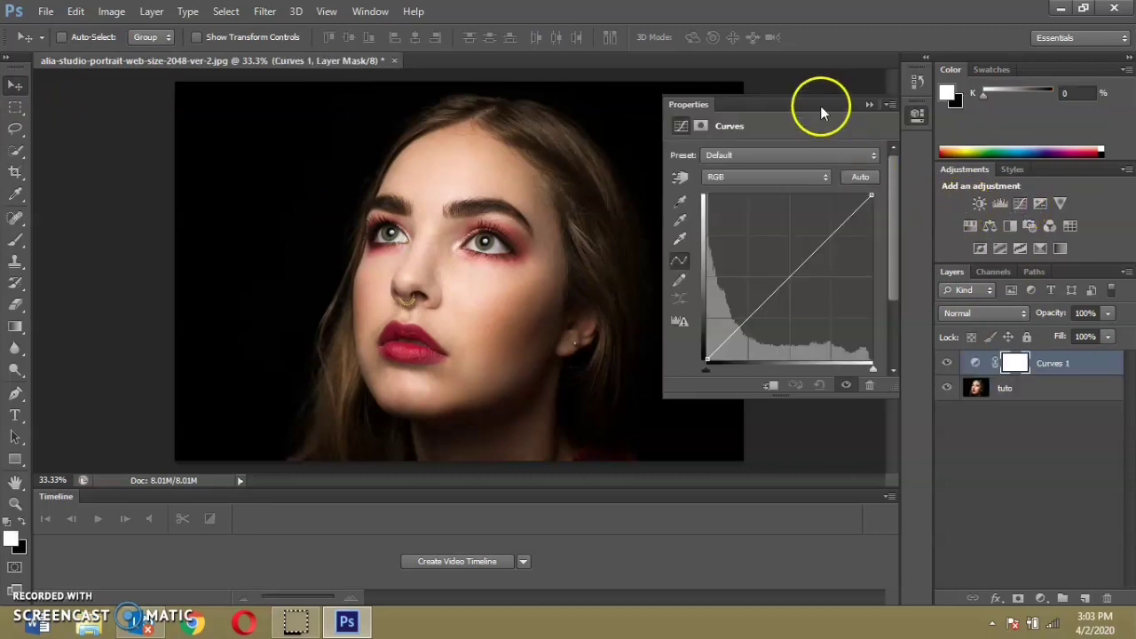
left_click(869, 105)
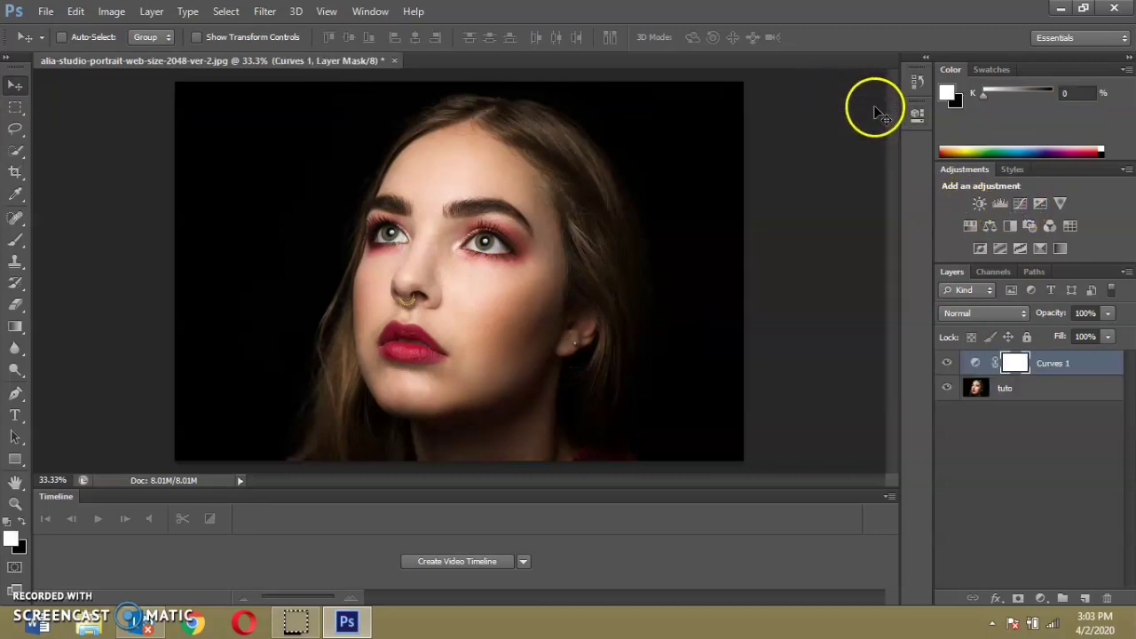
left_click(984, 316)
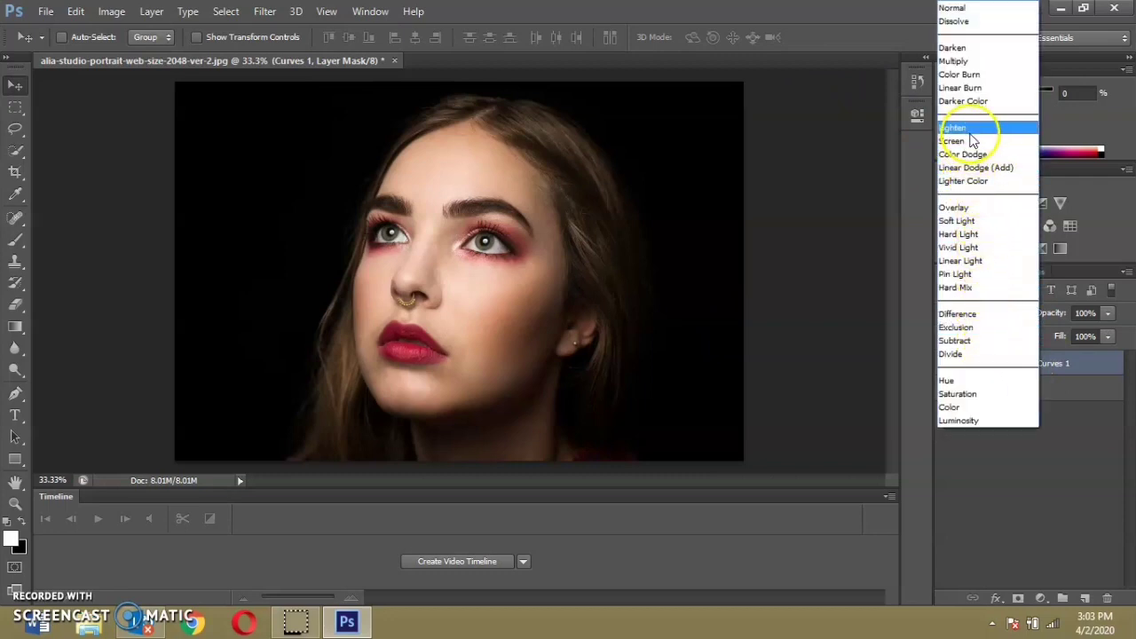
left_click(967, 141)
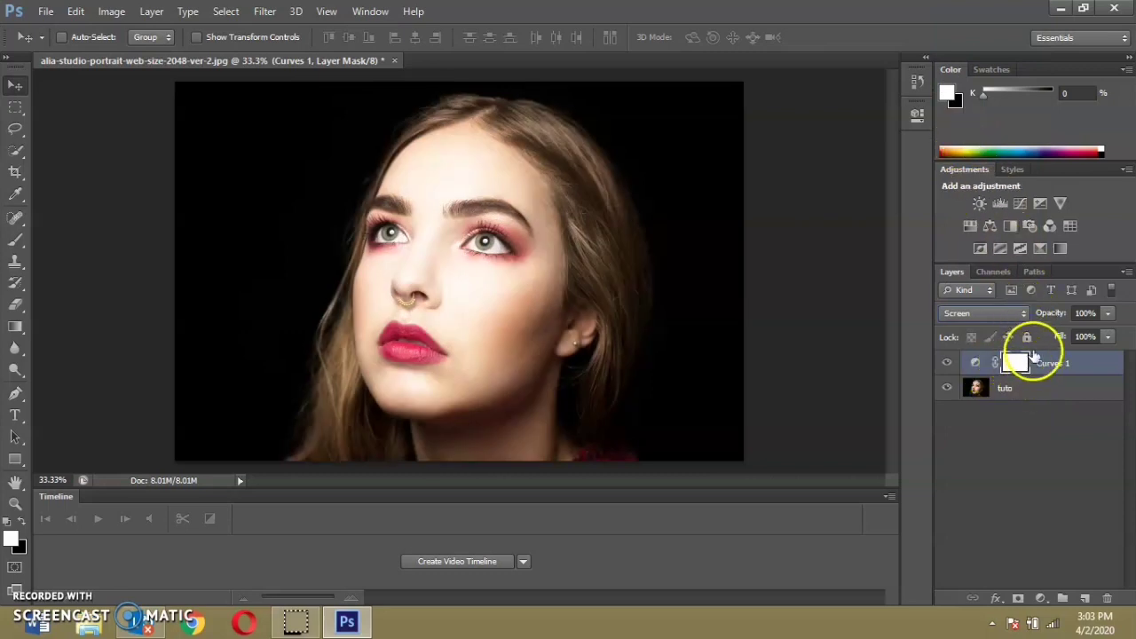
Step: Add a second Curves layer and begin renaming Curves 1 to 'Dodge effet'
left_click(1021, 204)
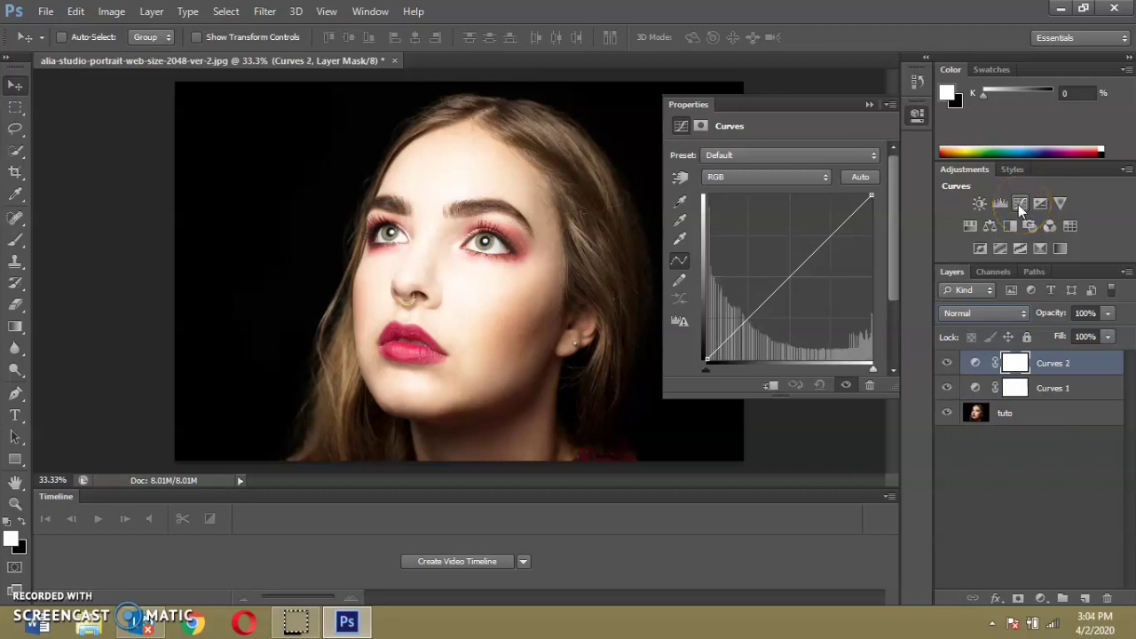
left_click(869, 105)
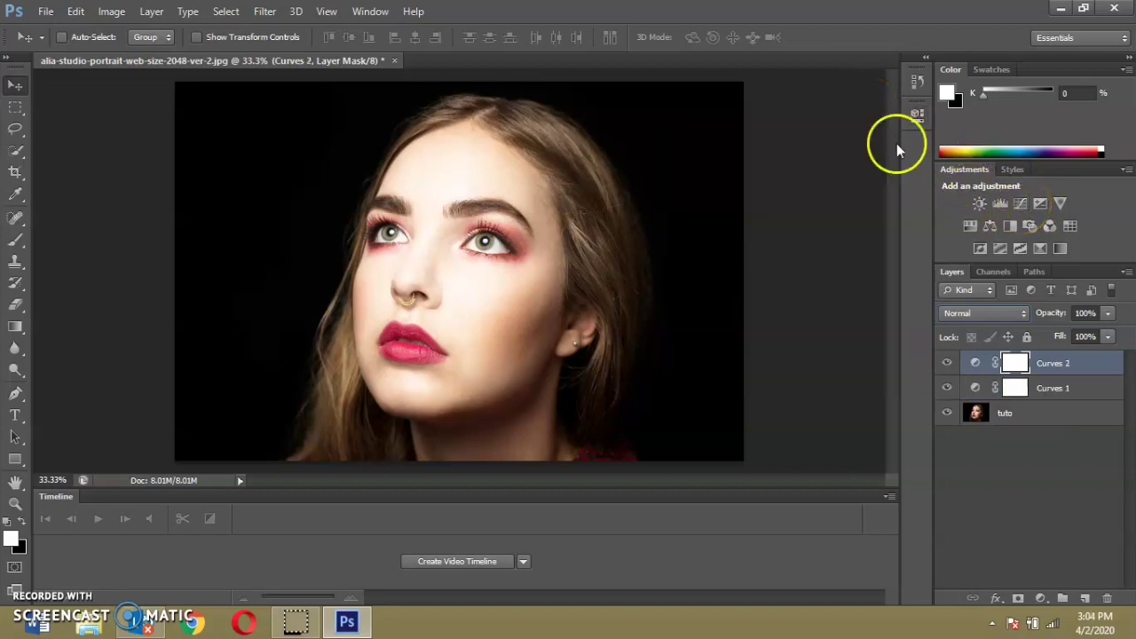
left_click(1054, 390)
double_click(1061, 388)
type("Dodge effet")
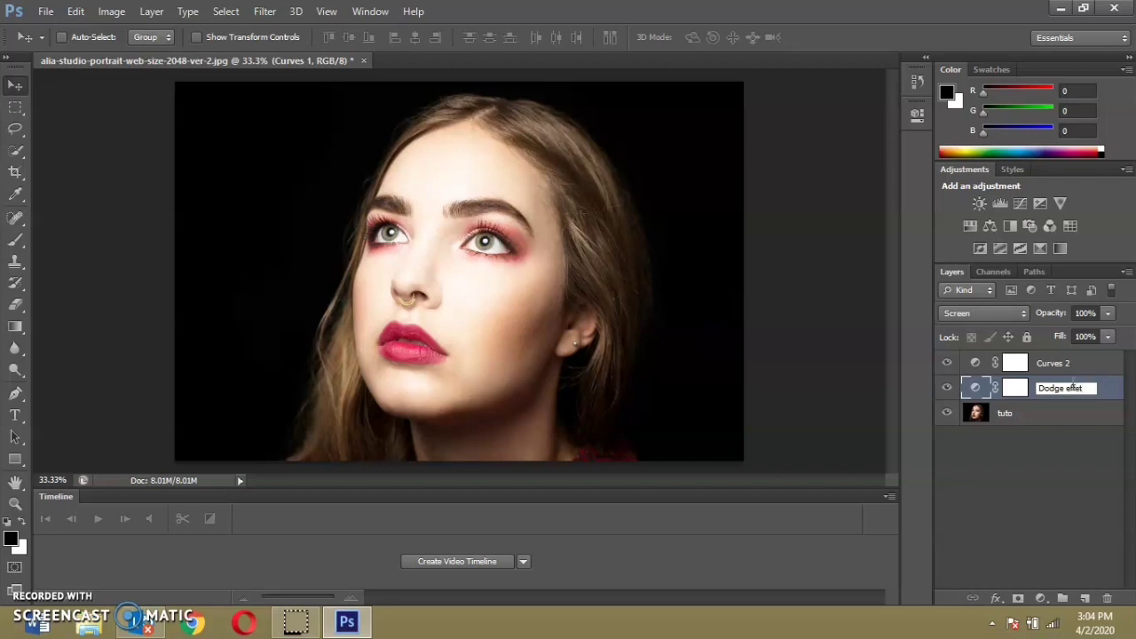
Step: Commit the 'Dodge effet' name, set Curves 2 to Multiply, and begin renaming it 'Burn effet'
left_click(1109, 388)
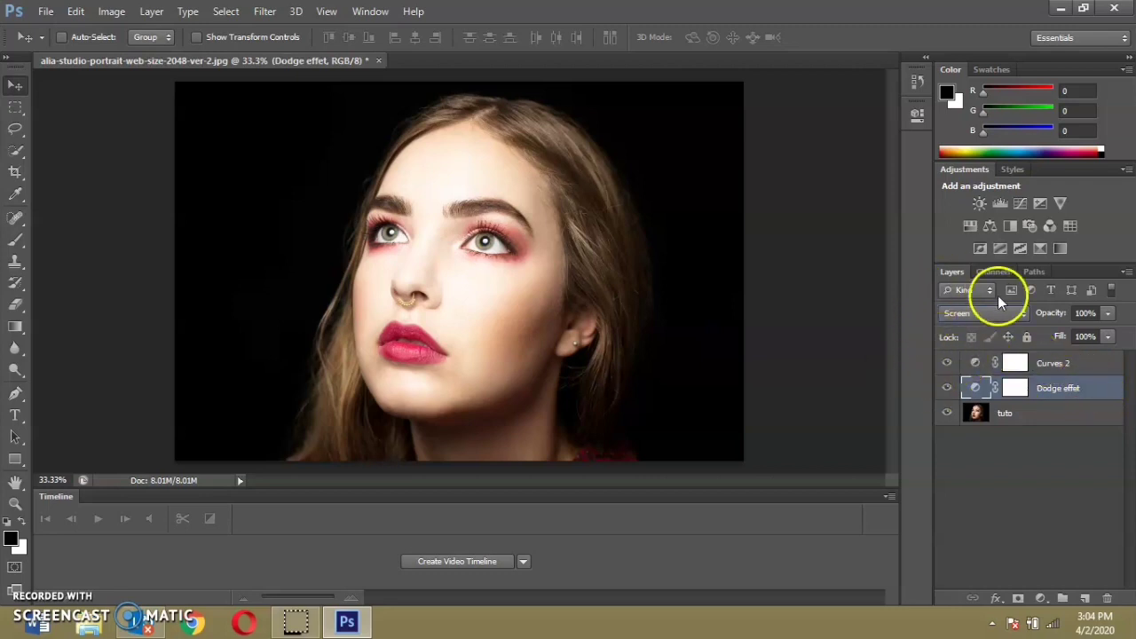
left_click(1014, 363)
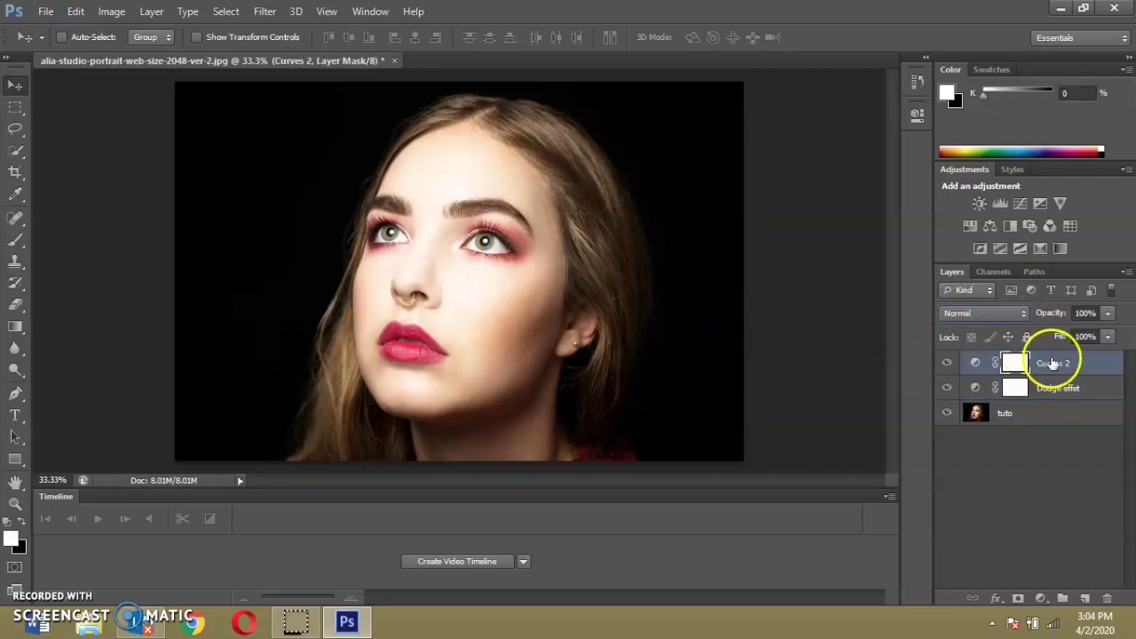
left_click(997, 316)
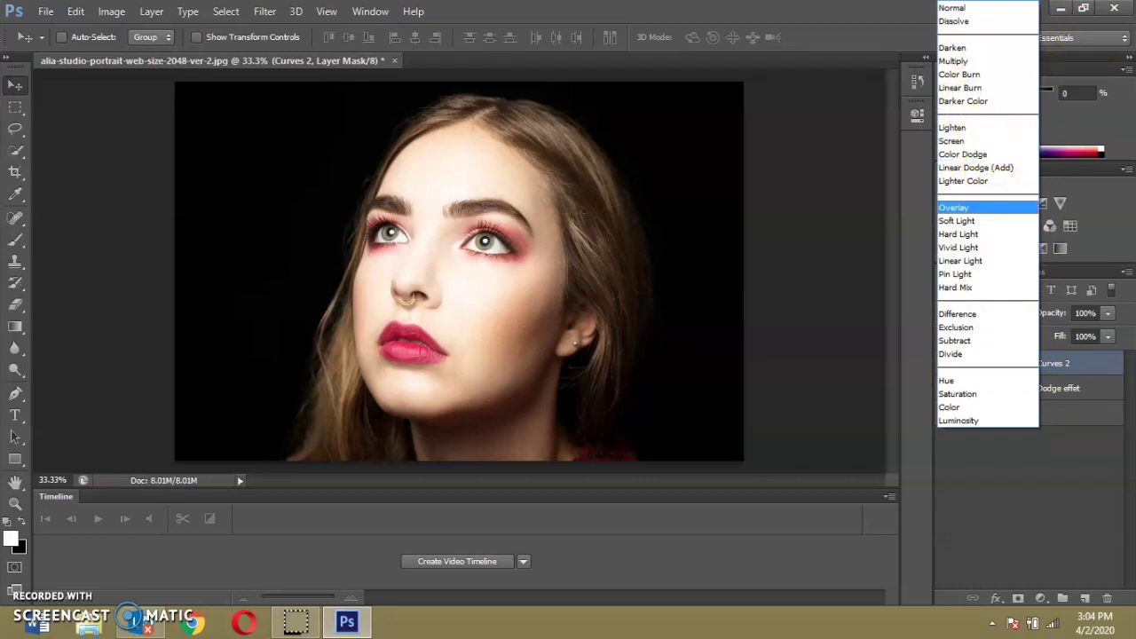
left_click(993, 60)
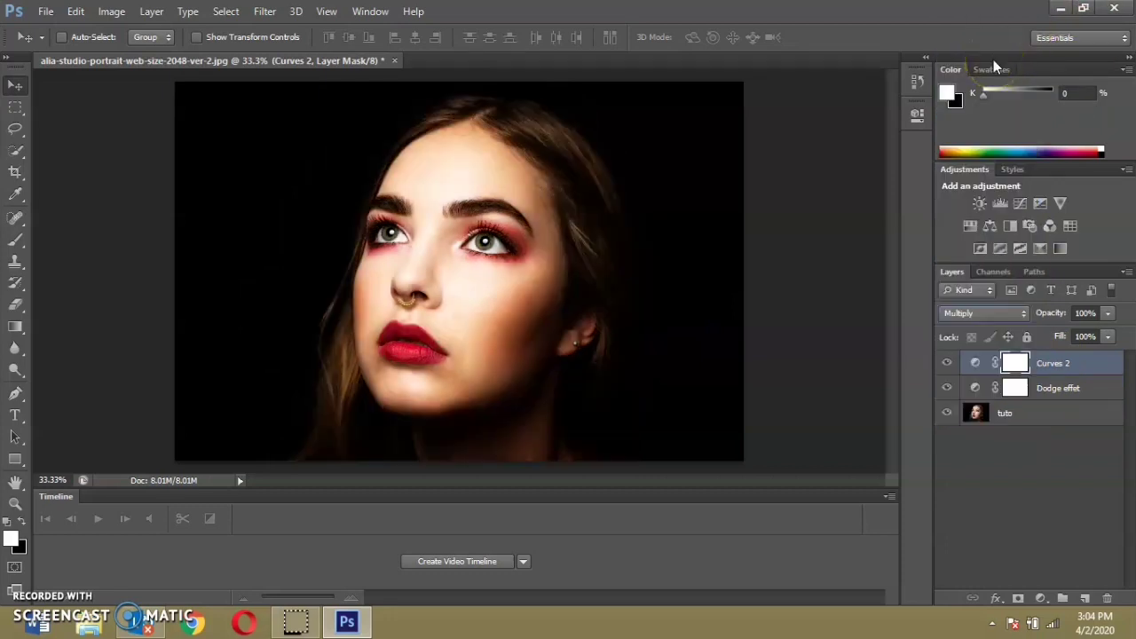
left_click(1047, 364)
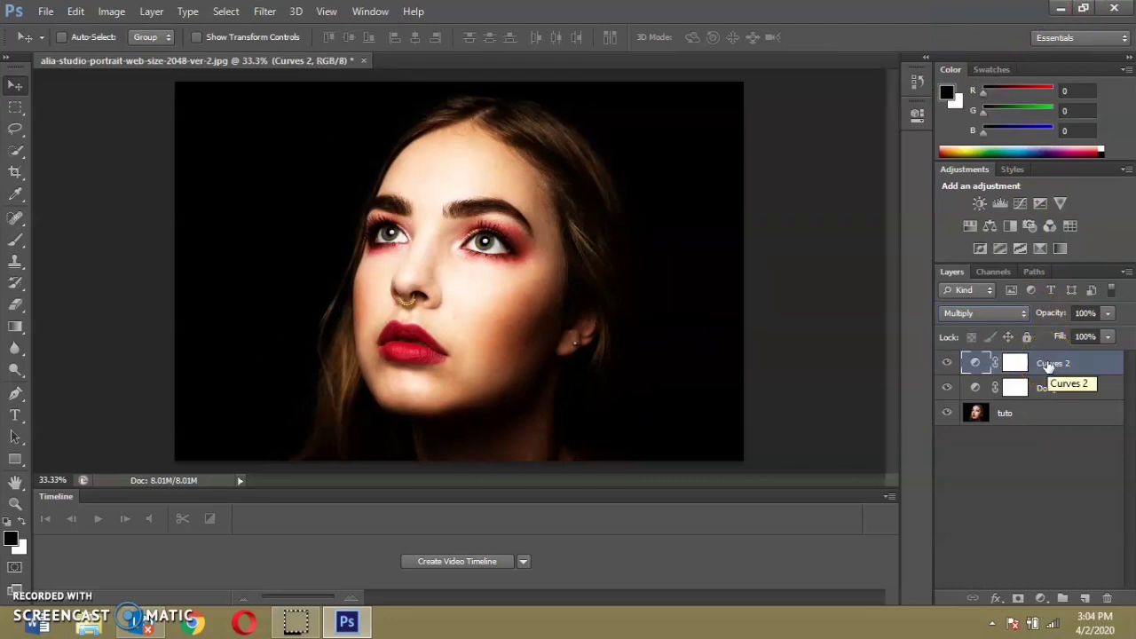
double_click(1051, 364)
type("Burn effet")
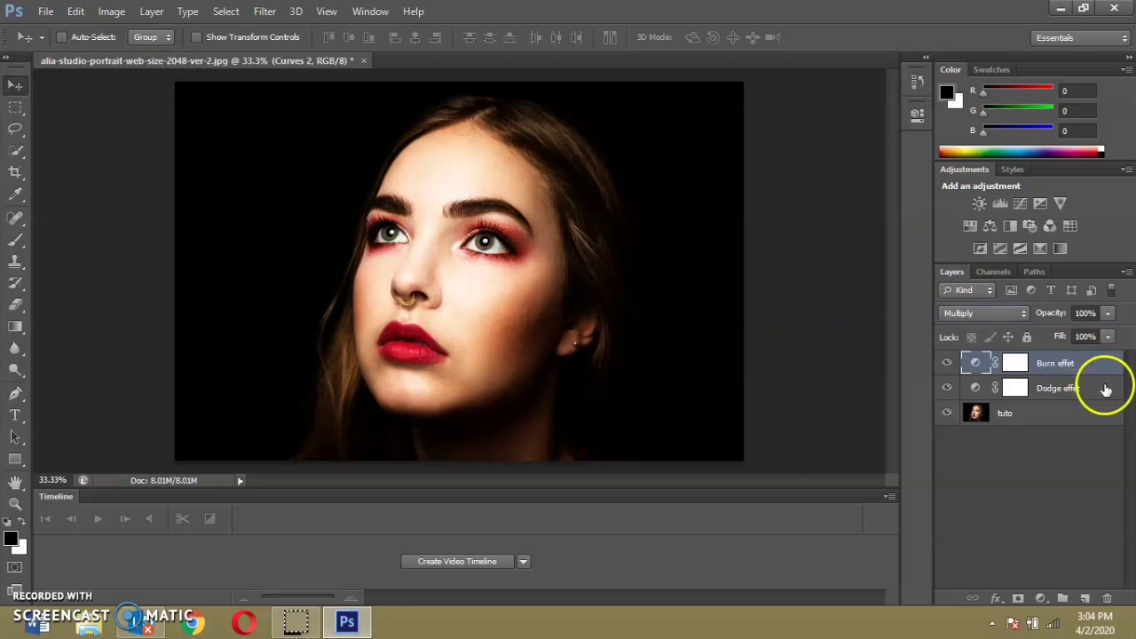
Step: Commit the 'Burn effet' name and inspect the Dodge effet layer options without changing anything
left_click(1105, 387)
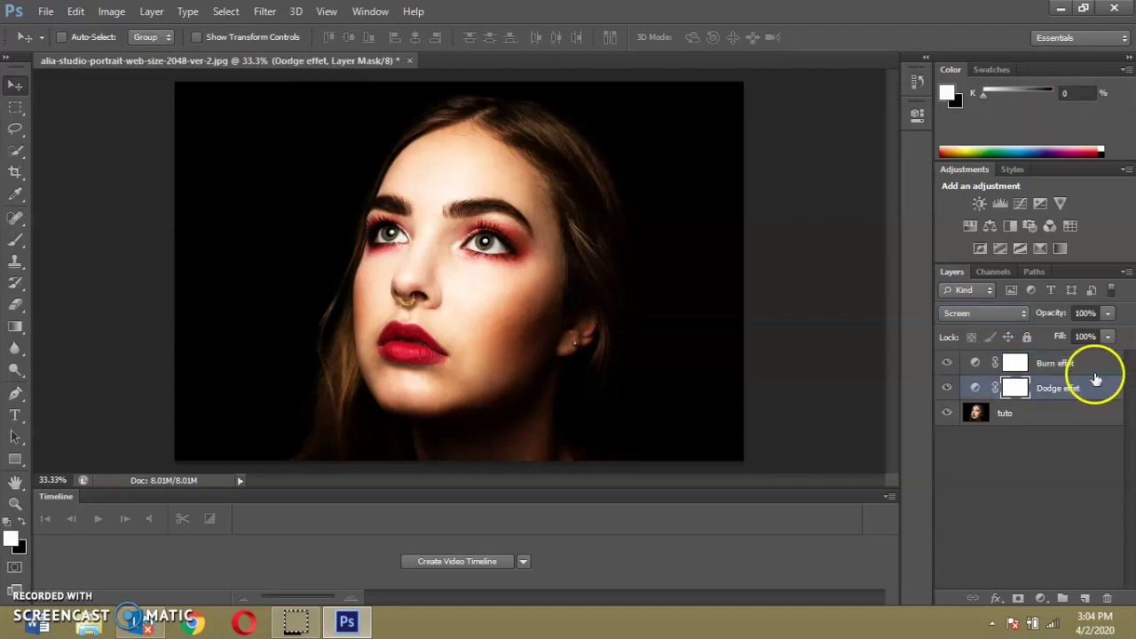
left_click(1092, 367, "shift")
right_click(1092, 368)
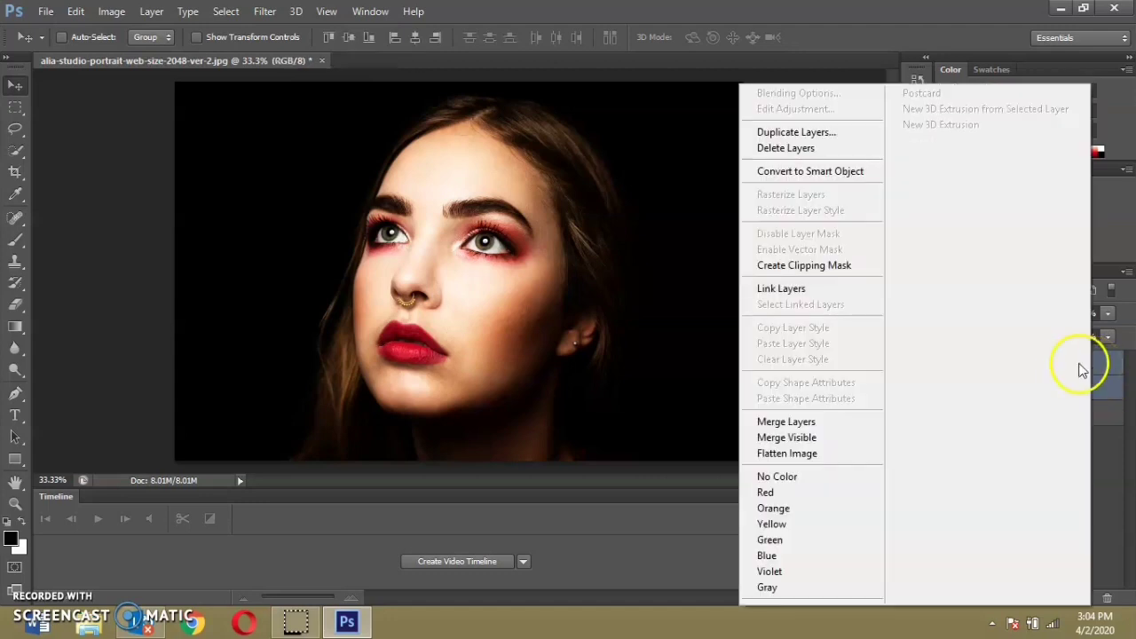
left_click(1125, 381)
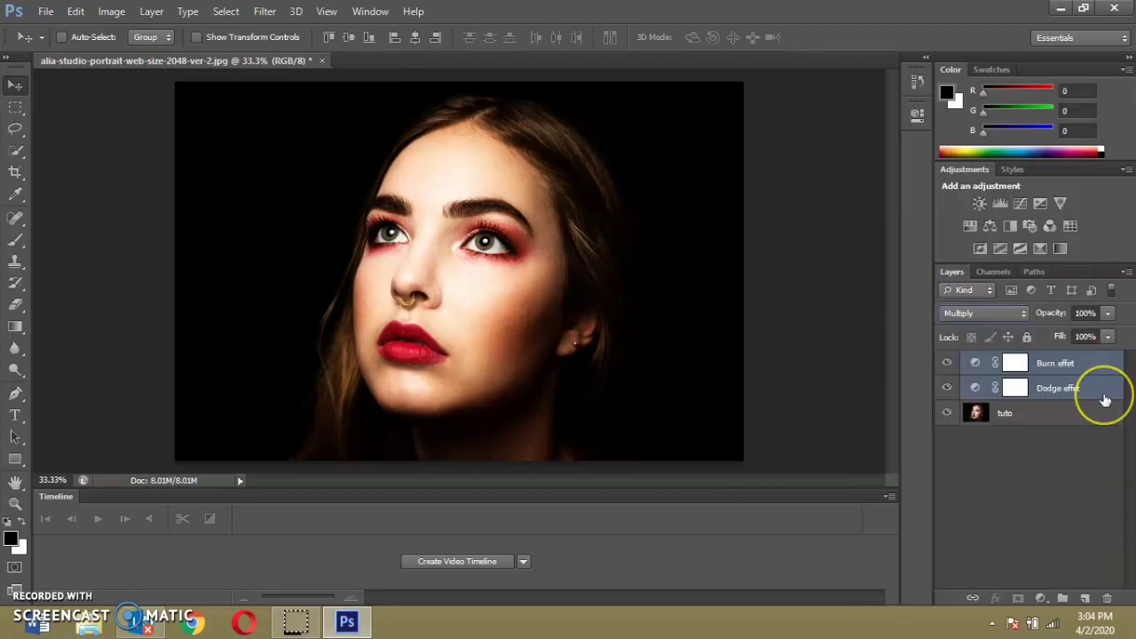
left_click(1102, 391)
double_click(1101, 390)
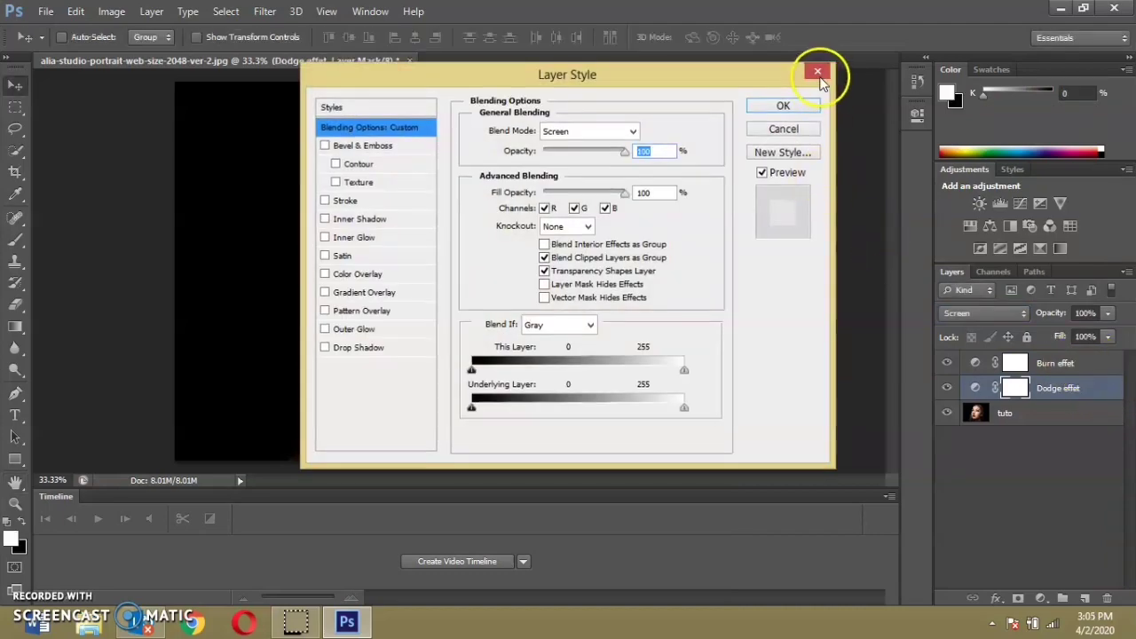
left_click(818, 73)
Step: Group the Burn effet and Dodge effet layers together into Group 1
left_click(1056, 363, "shift")
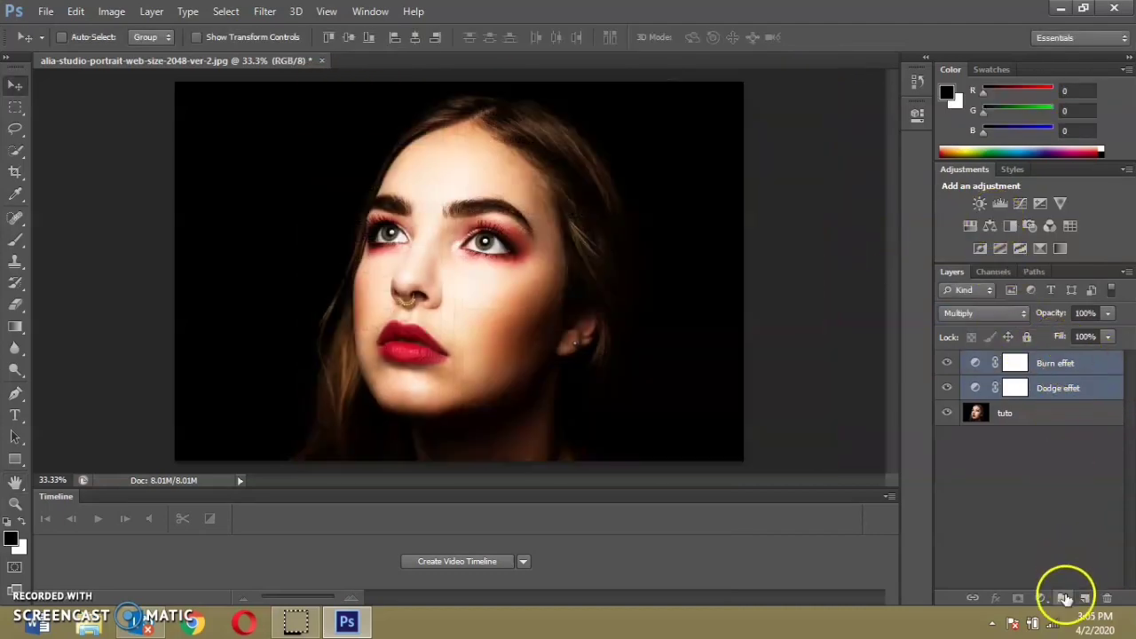
left_click(1062, 598)
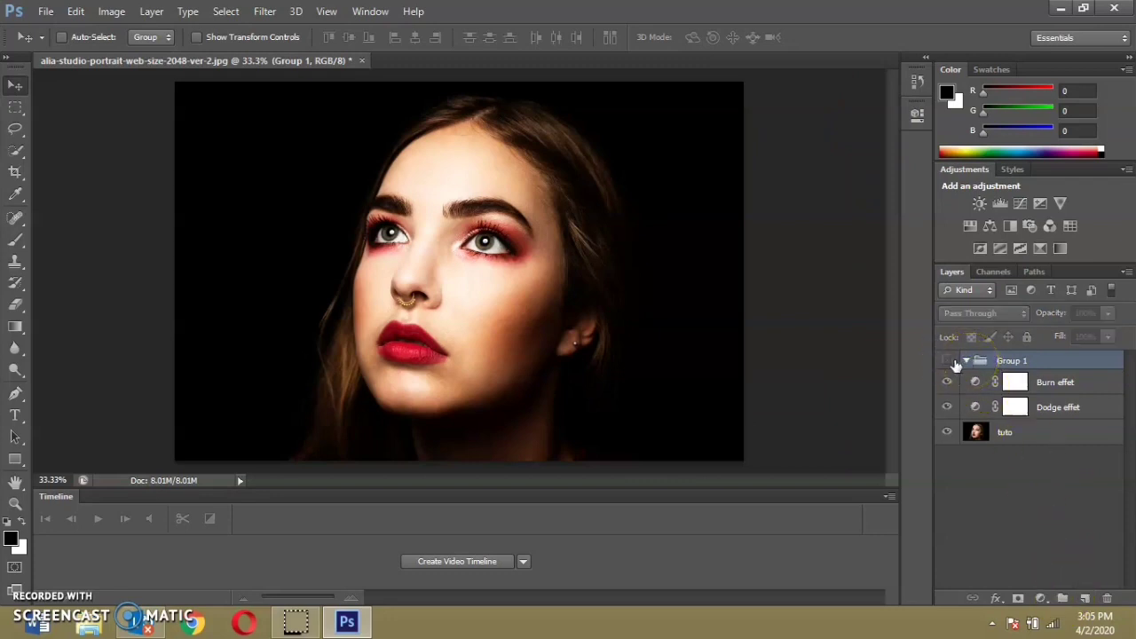
left_click(1015, 383)
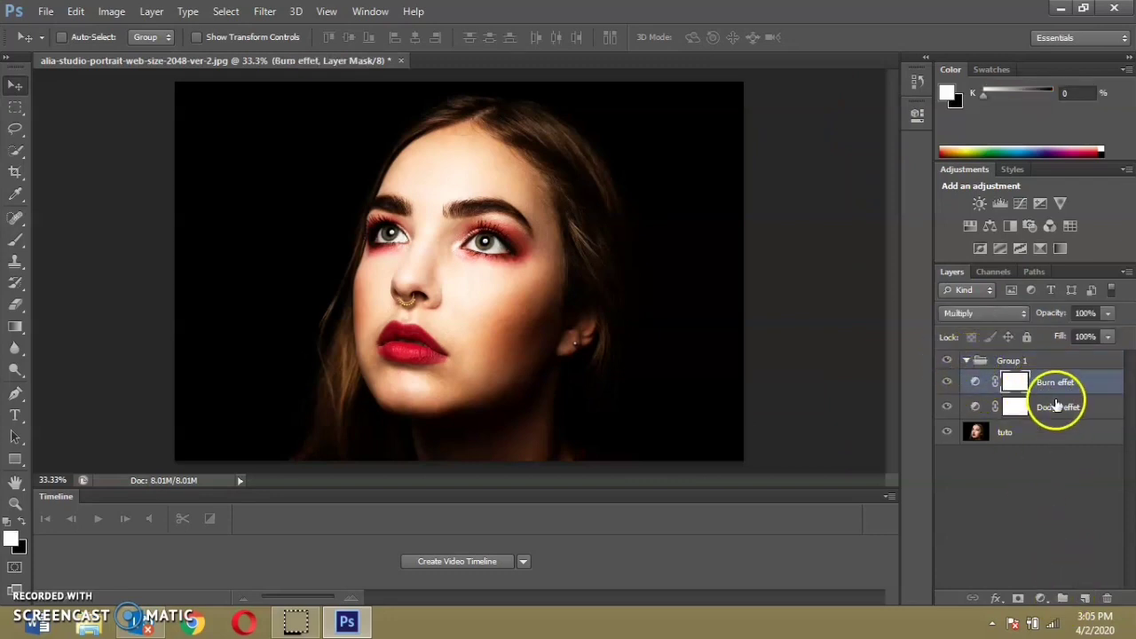
left_click(1055, 408, "shift")
left_click_drag(1054, 409, 1039, 368)
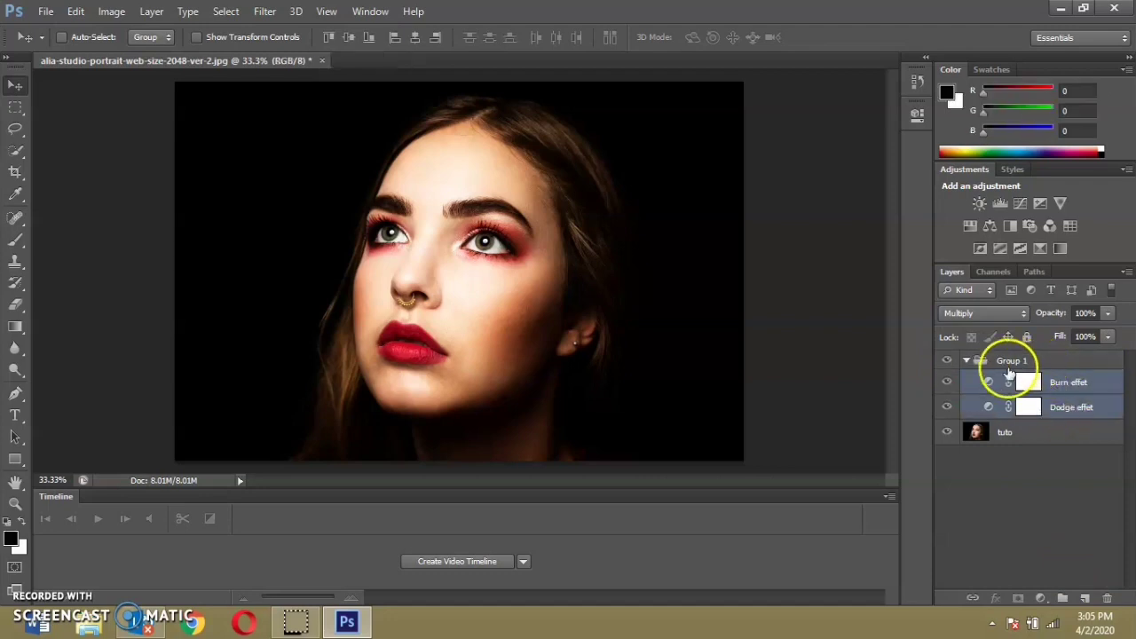
Step: Toggle Group 1's visibility to compare, then expand it and confirm the 'Dodge effet' name
left_click(946, 361)
left_click(946, 361)
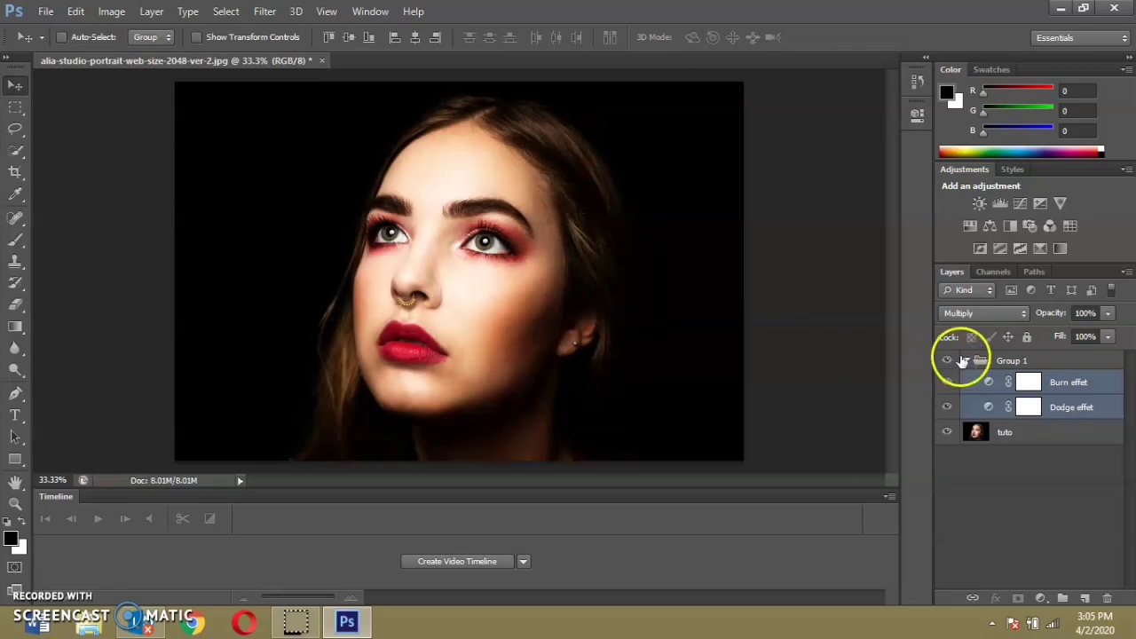
left_click(965, 360)
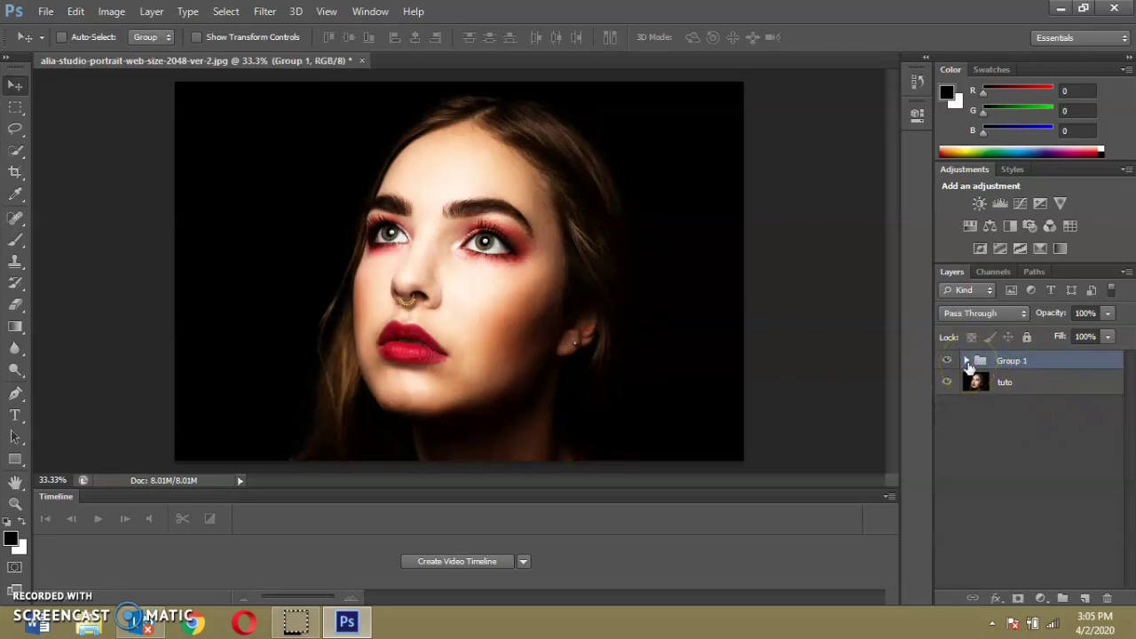
left_click_drag(969, 367, 966, 362)
left_click(1059, 382)
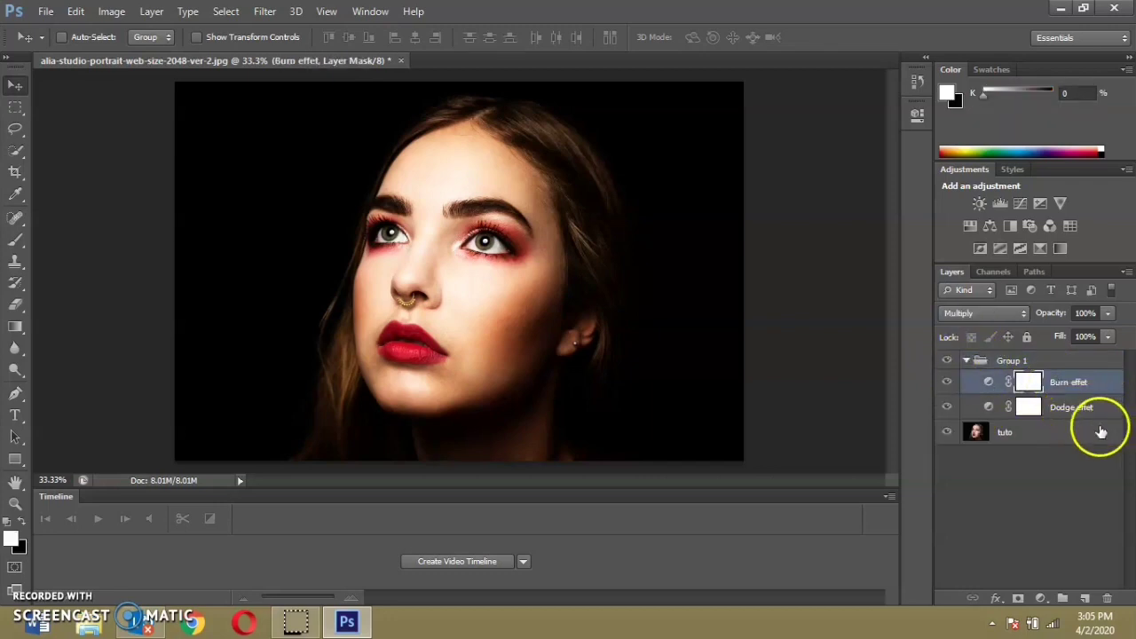
left_click(1070, 406)
double_click(1072, 407)
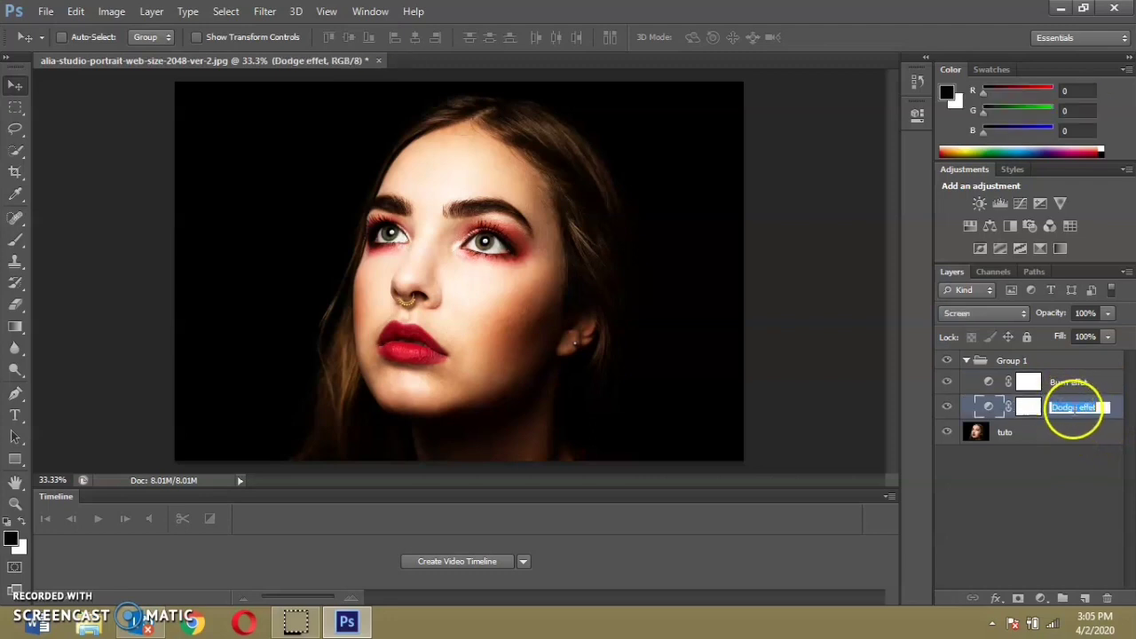
key("Return")
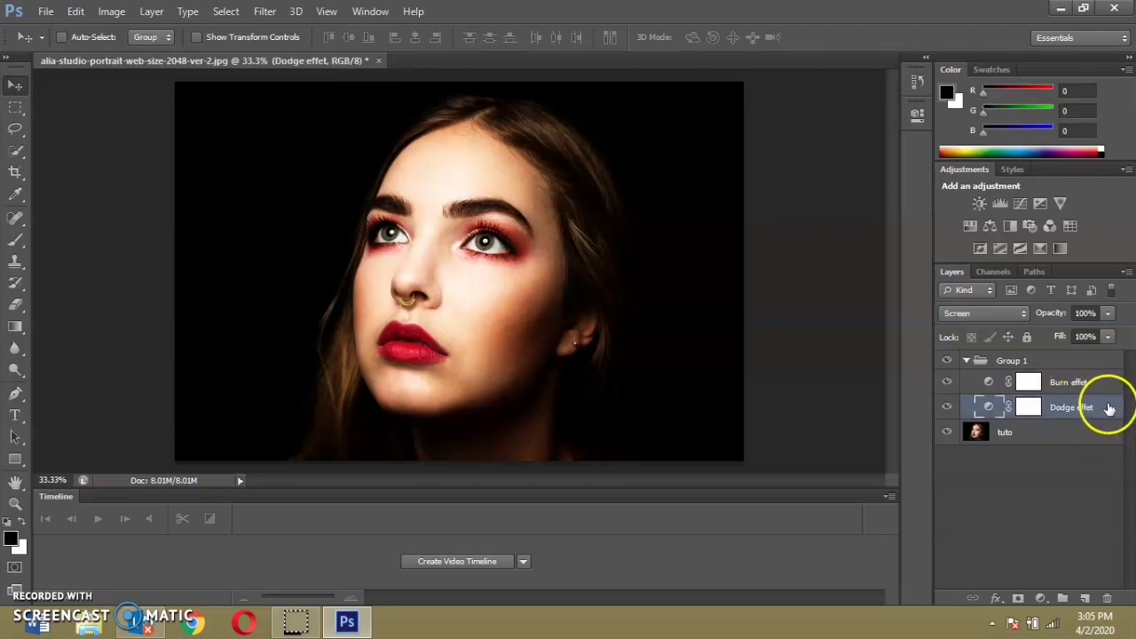
double_click(1089, 409)
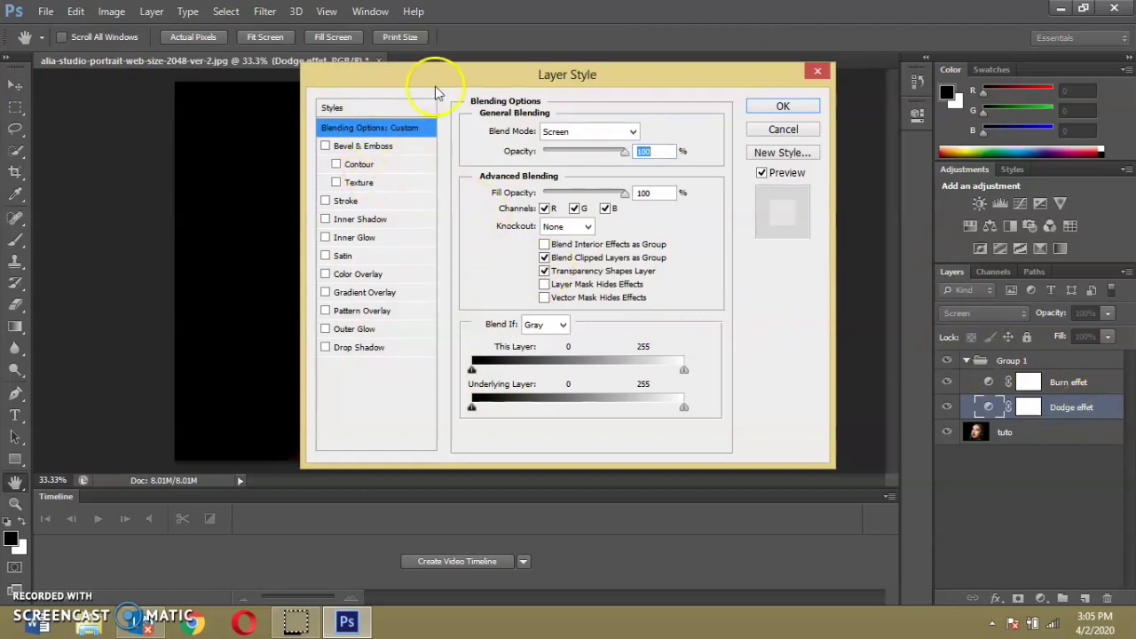
left_click_drag(441, 80, 720, 38)
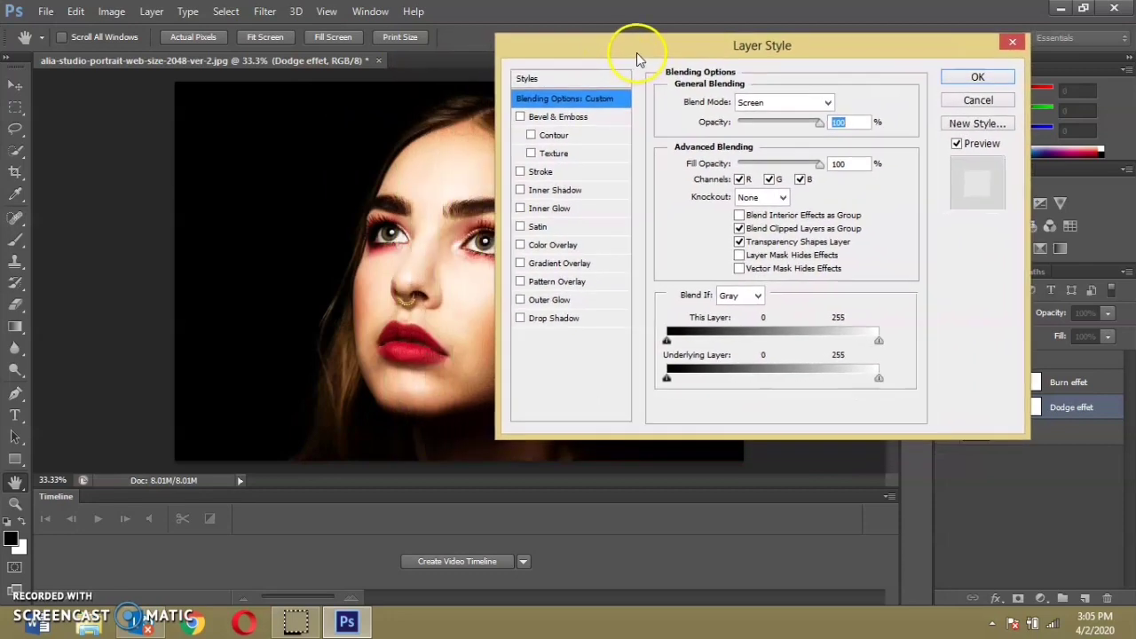
left_click_drag(728, 37, 753, 13)
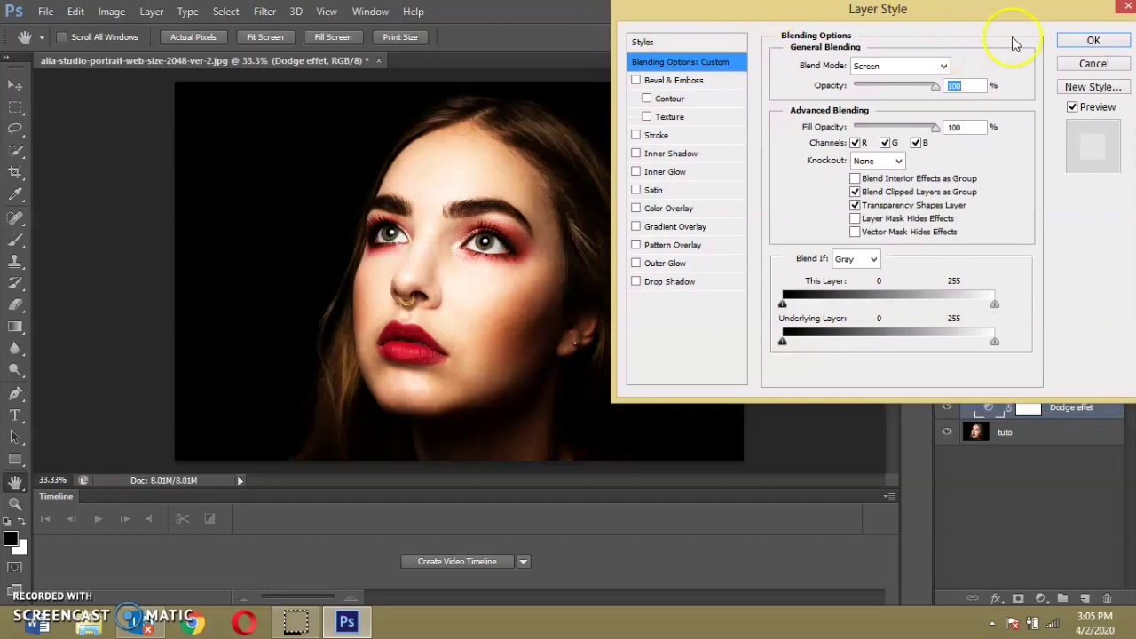
left_click_drag(1115, 16, 777, 154)
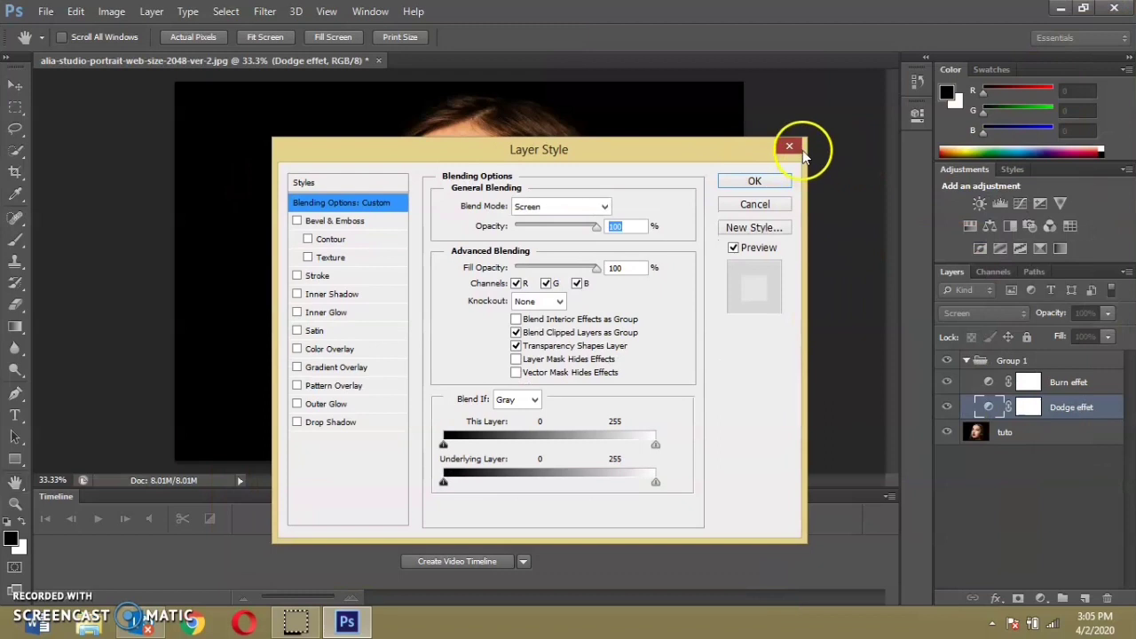
left_click(798, 149)
left_click(1009, 361)
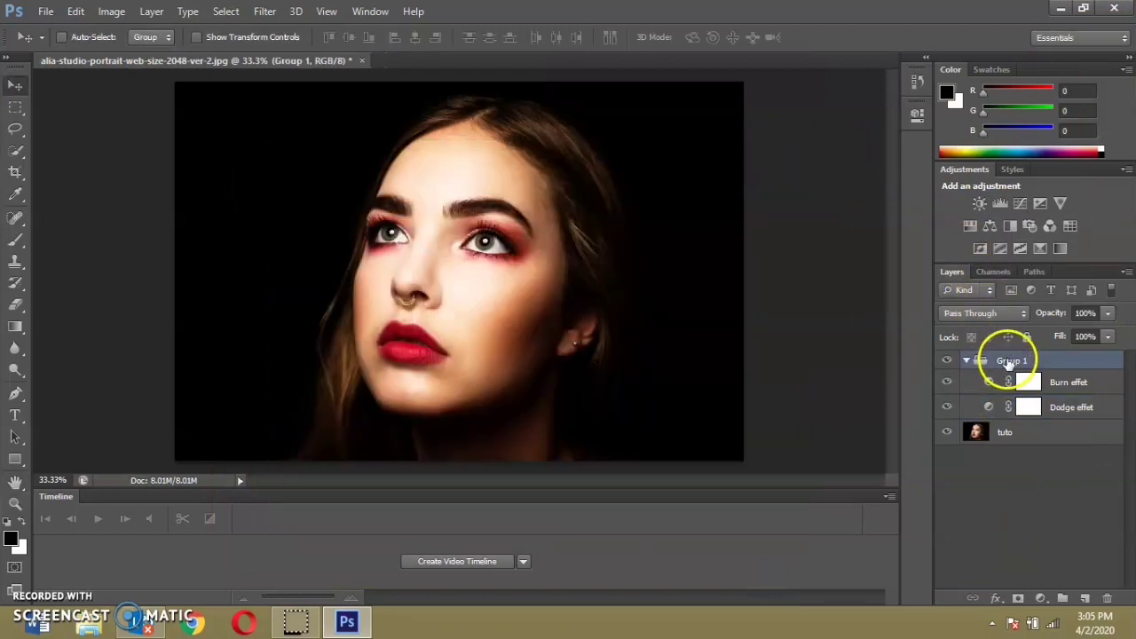
left_click(975, 313)
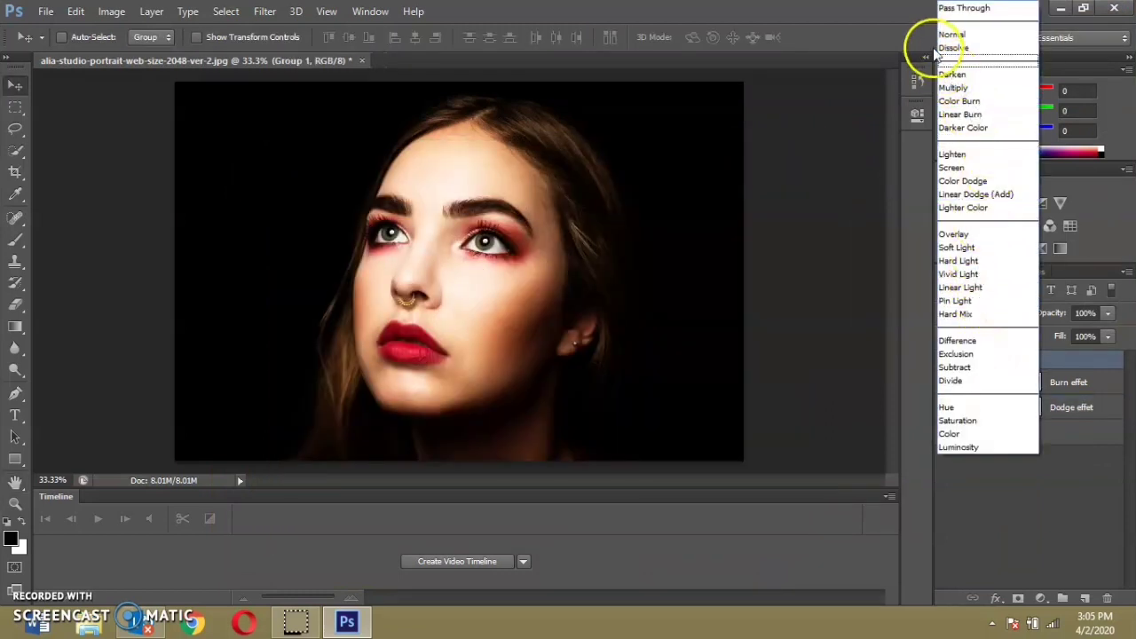
left_click(972, 8)
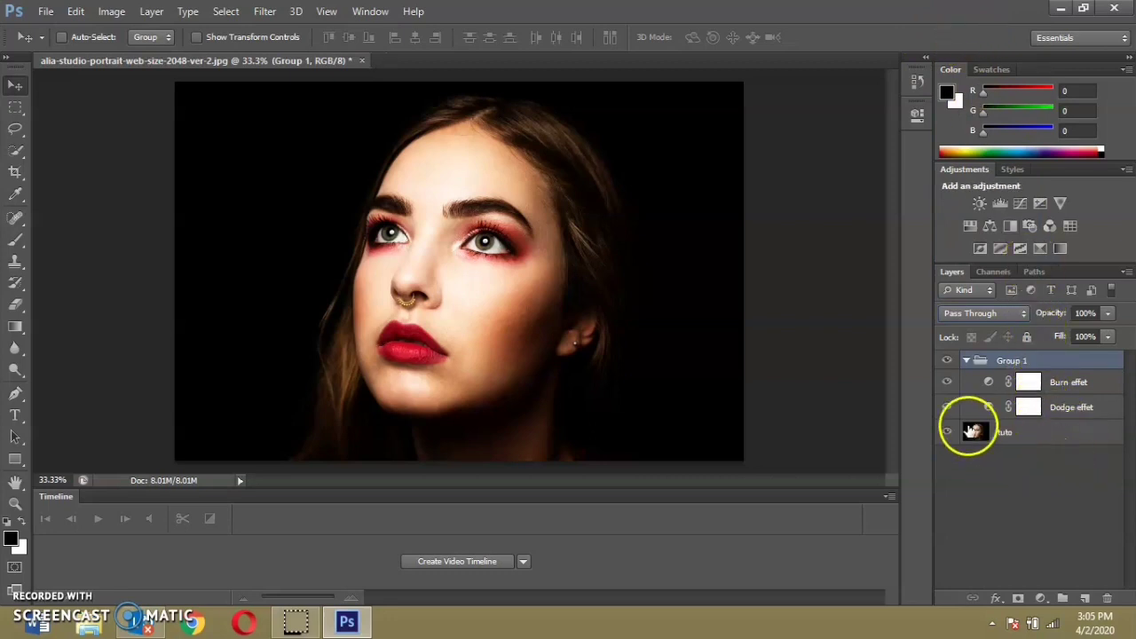
Step: Hide and reshow Group 1 to compare against the original, then collapse the group
left_click(947, 360)
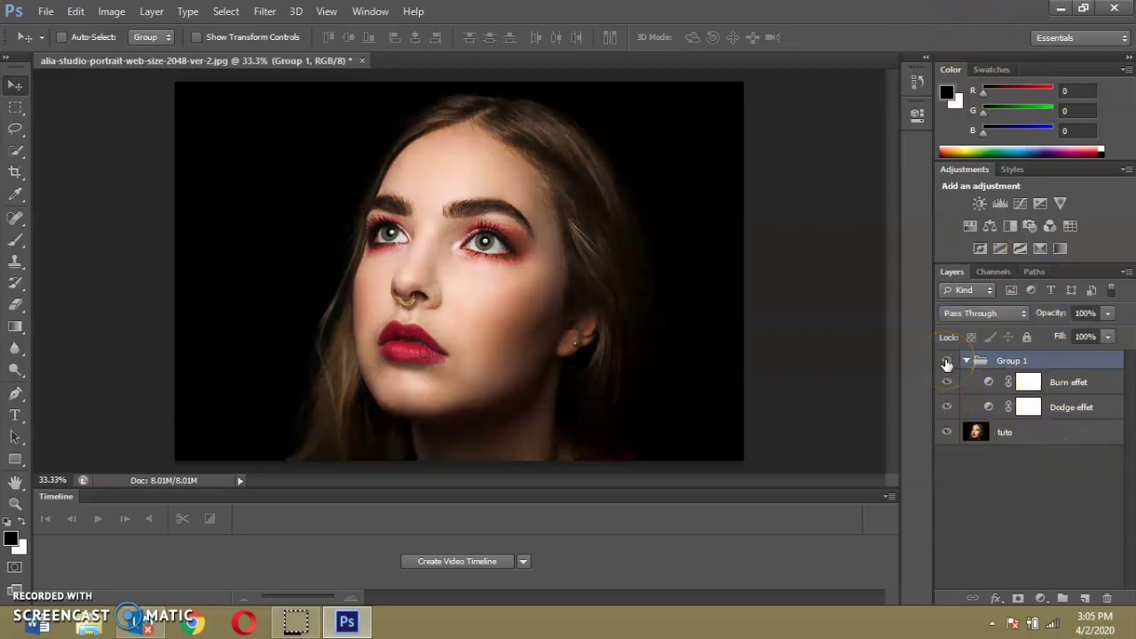
left_click(965, 360)
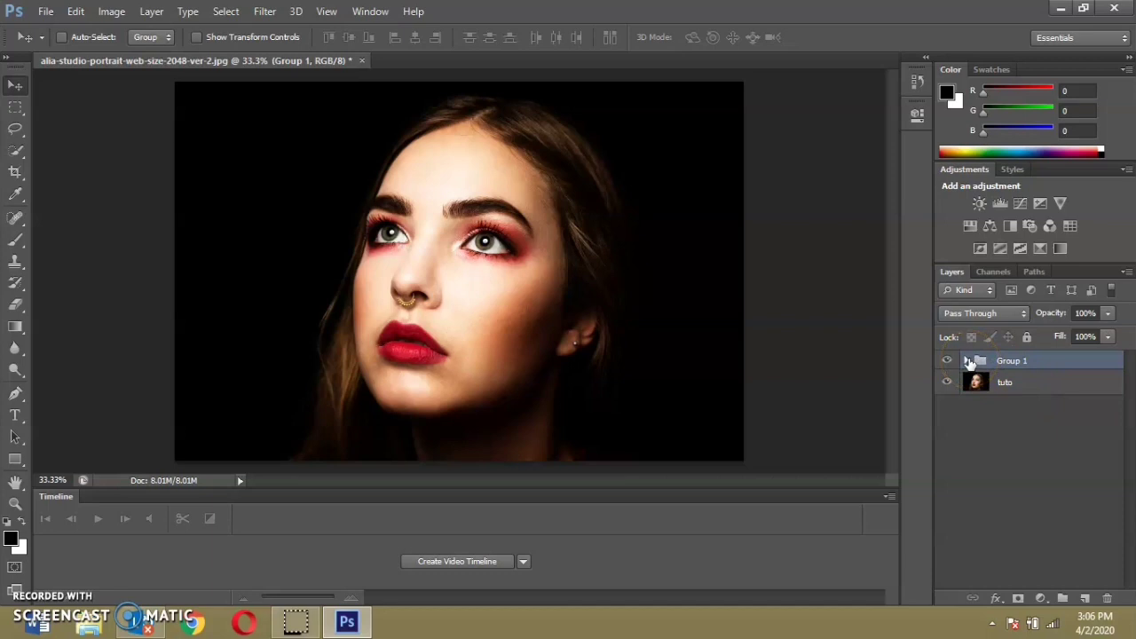
left_click(972, 366)
left_click_drag(976, 376, 1014, 362)
left_click(1014, 597)
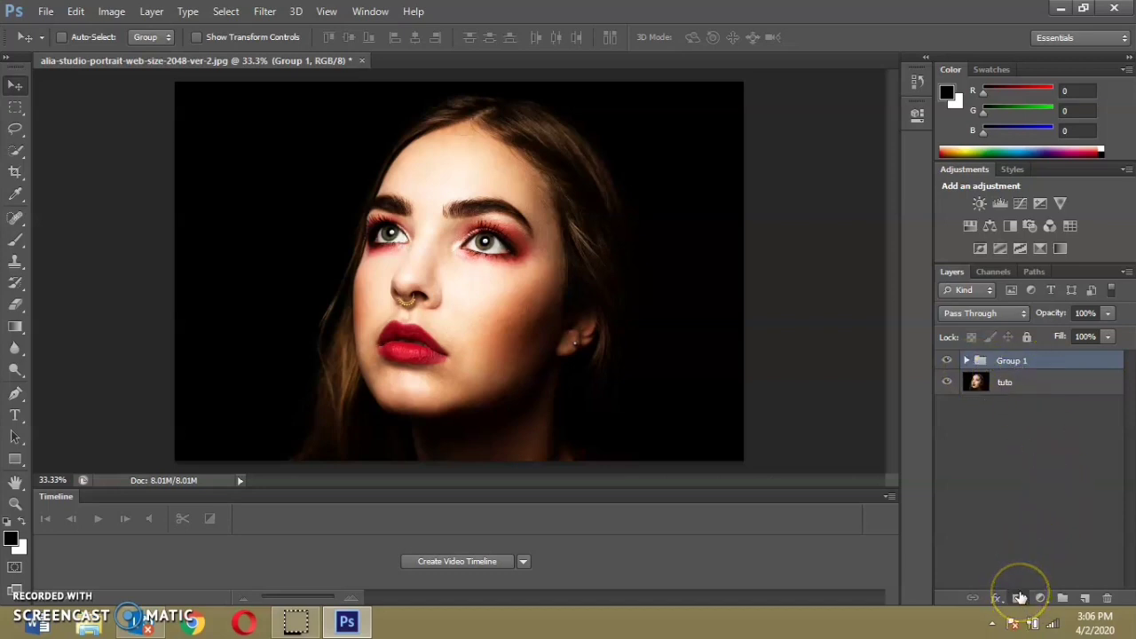
Step: Add a white layer mask to Group 1, briefly browsing the Edit menu
left_click(1019, 597)
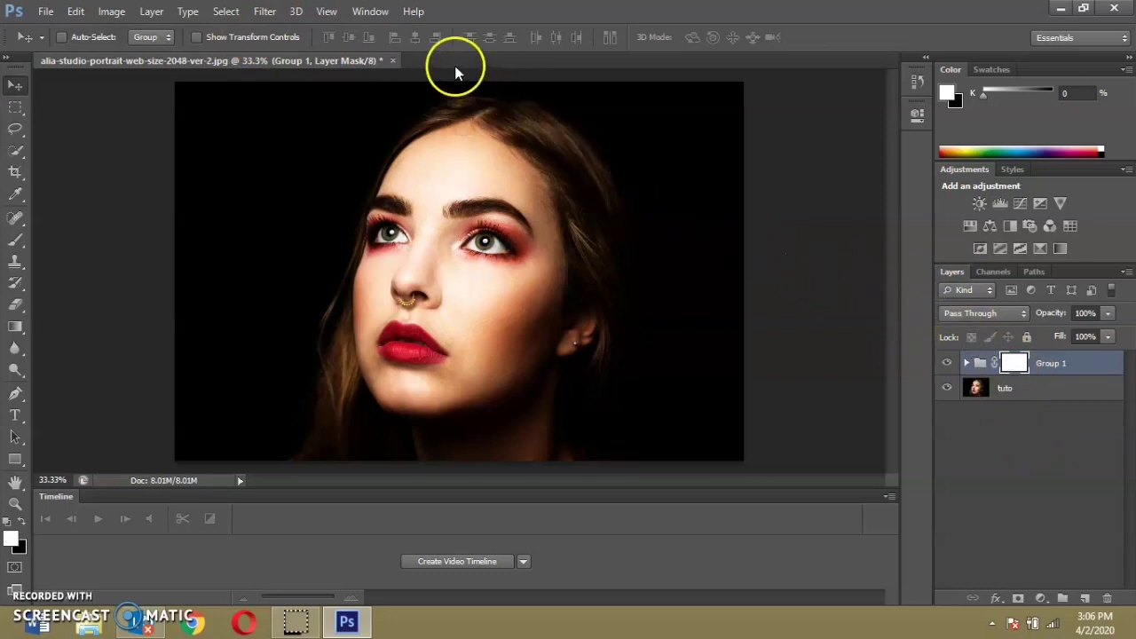
left_click(74, 12)
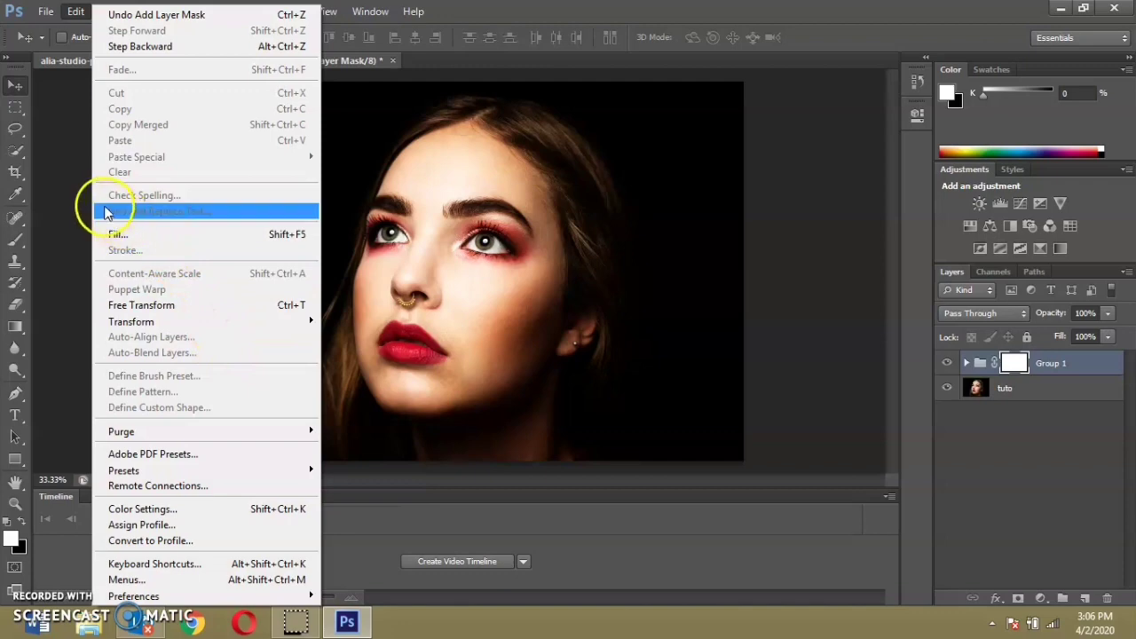
left_click(71, 185)
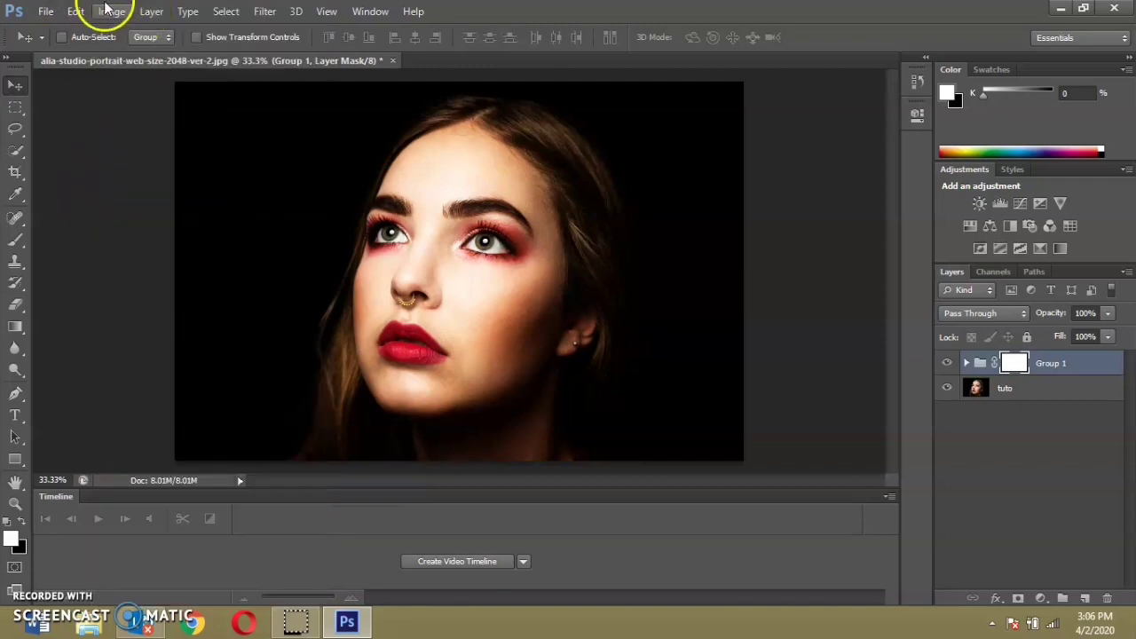
left_click(107, 11)
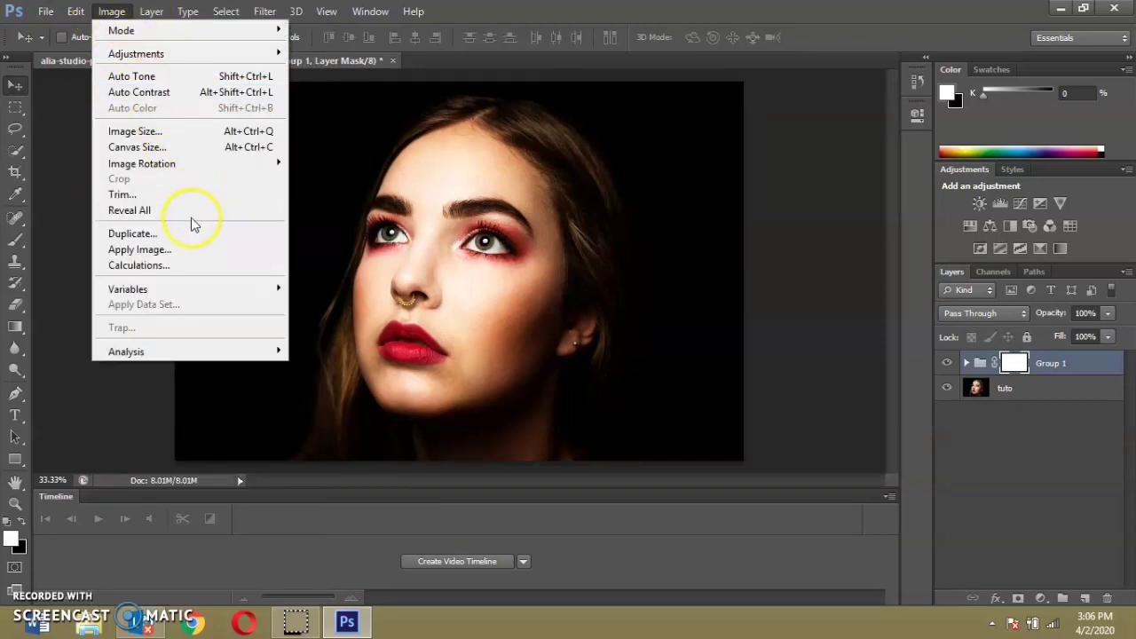
Step: Apply the merged RGB portrait into Group 1's mask using Multiply blending at 50% opacity
left_click(190, 250)
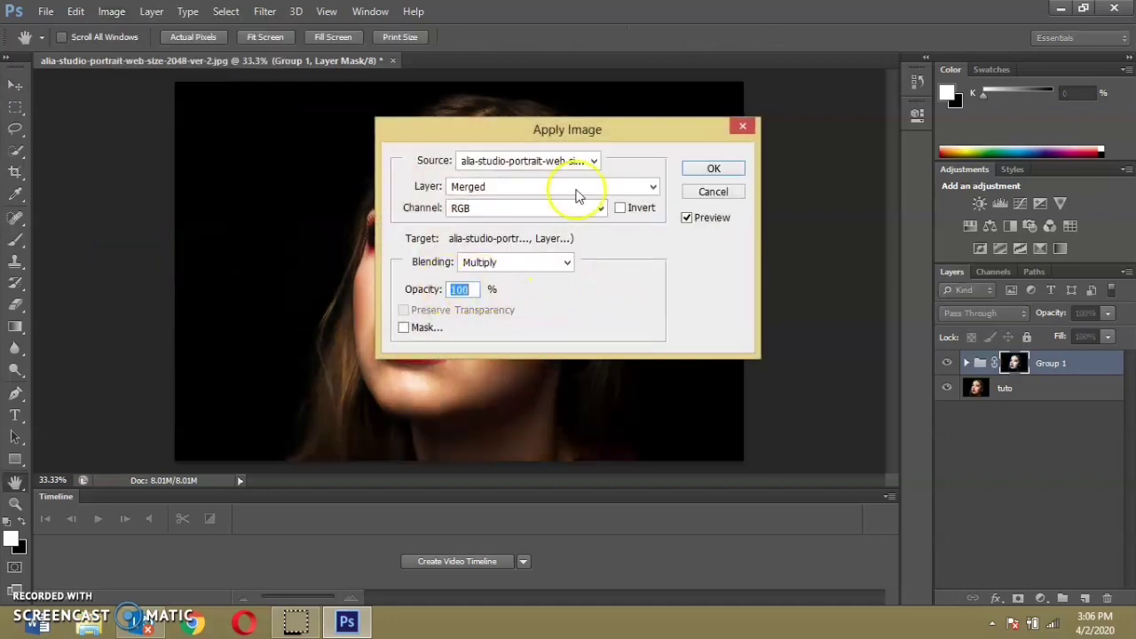
left_click_drag(512, 141, 481, 91)
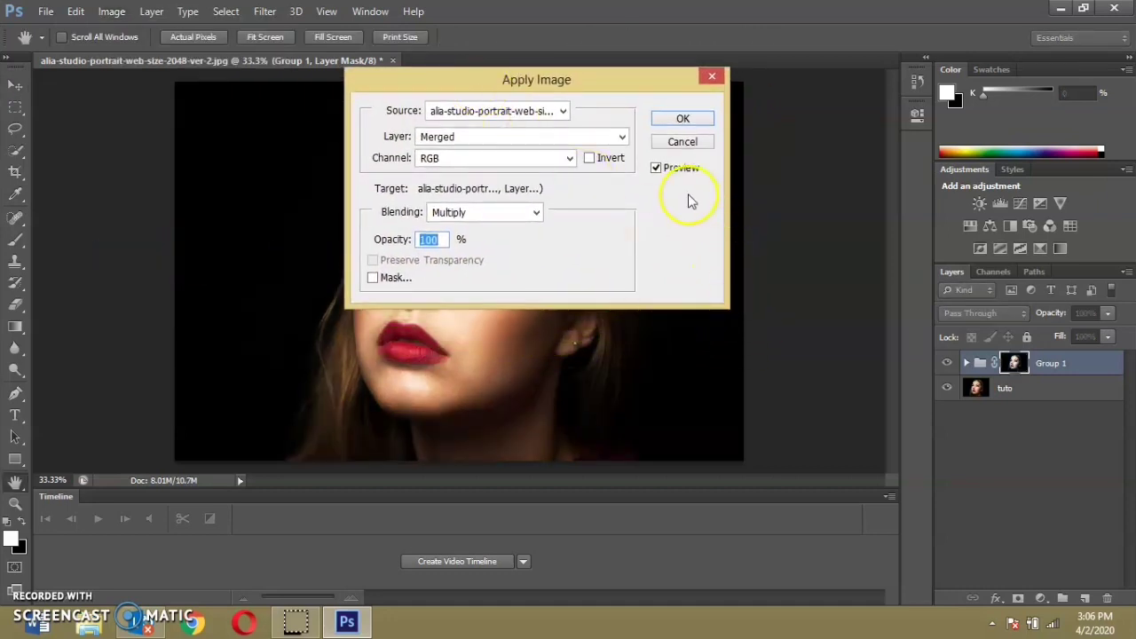
left_click_drag(586, 75, 707, 79)
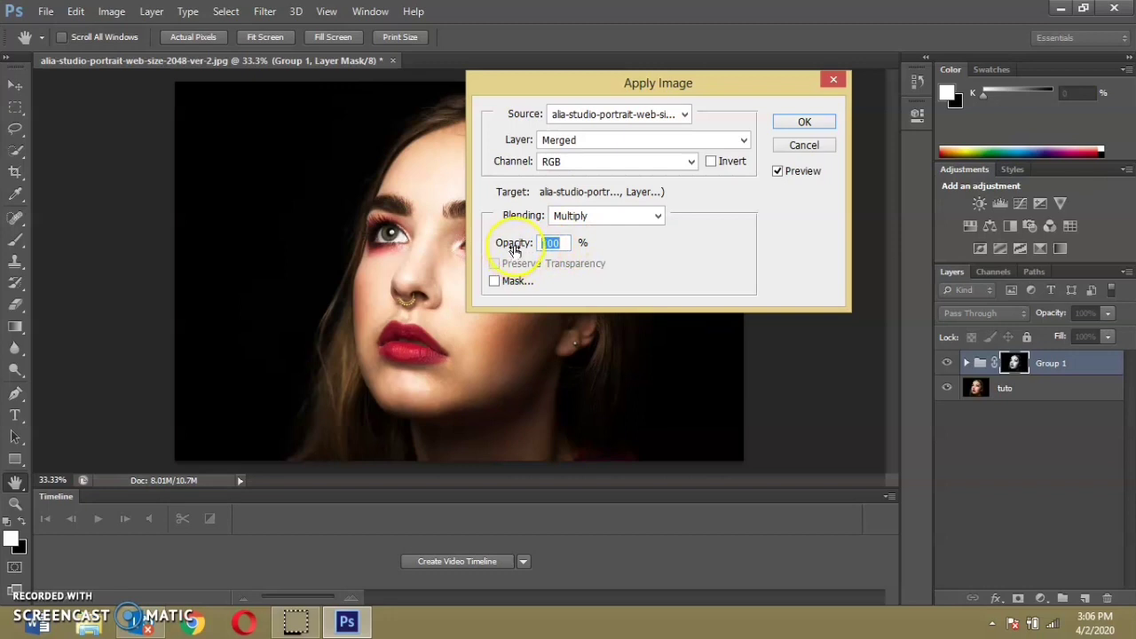
left_click_drag(513, 249, 502, 248)
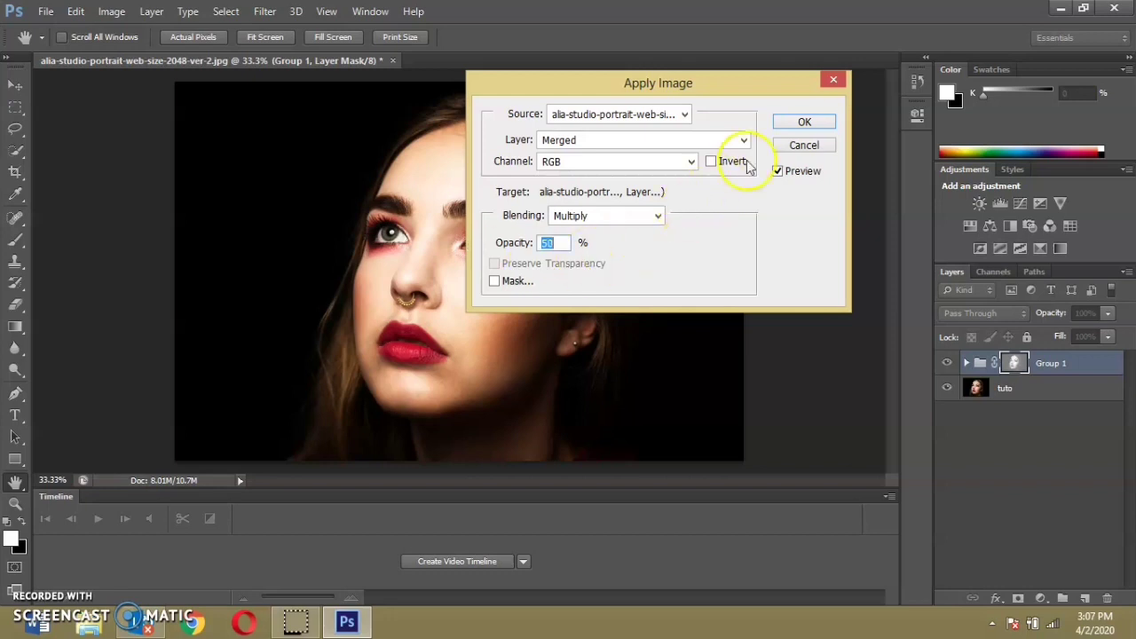
left_click(834, 127)
left_click(806, 124)
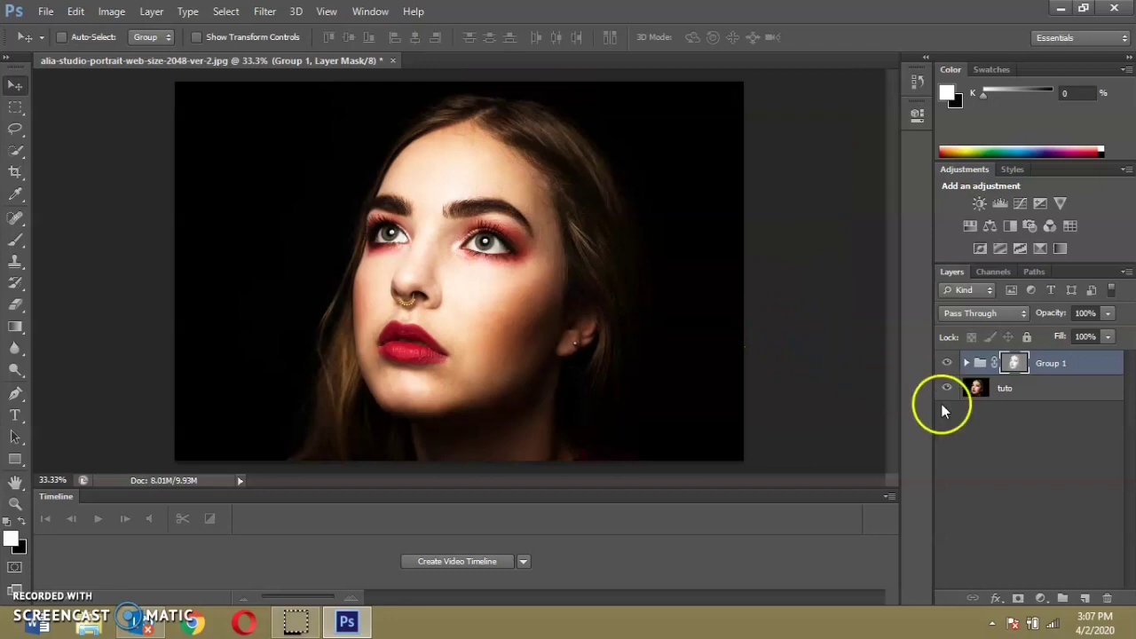
Step: Set Group 1's opacity to 52% and target the group itself rather than its mask
left_click(1107, 314)
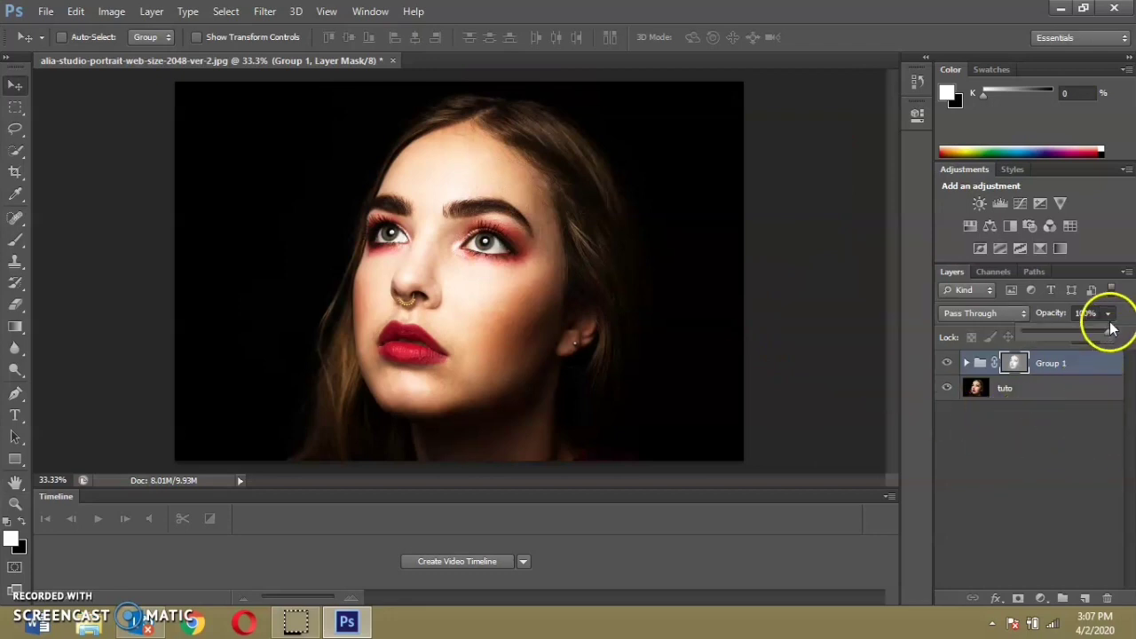
left_click_drag(1109, 336, 1073, 335)
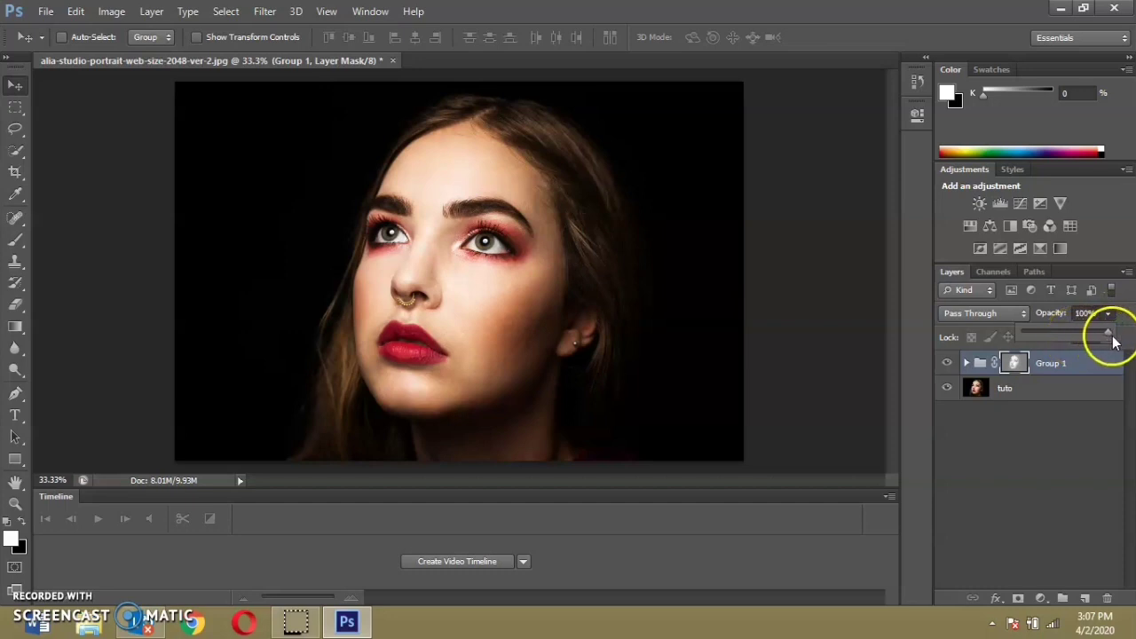
left_click_drag(1078, 345, 1068, 344)
left_click(1034, 405)
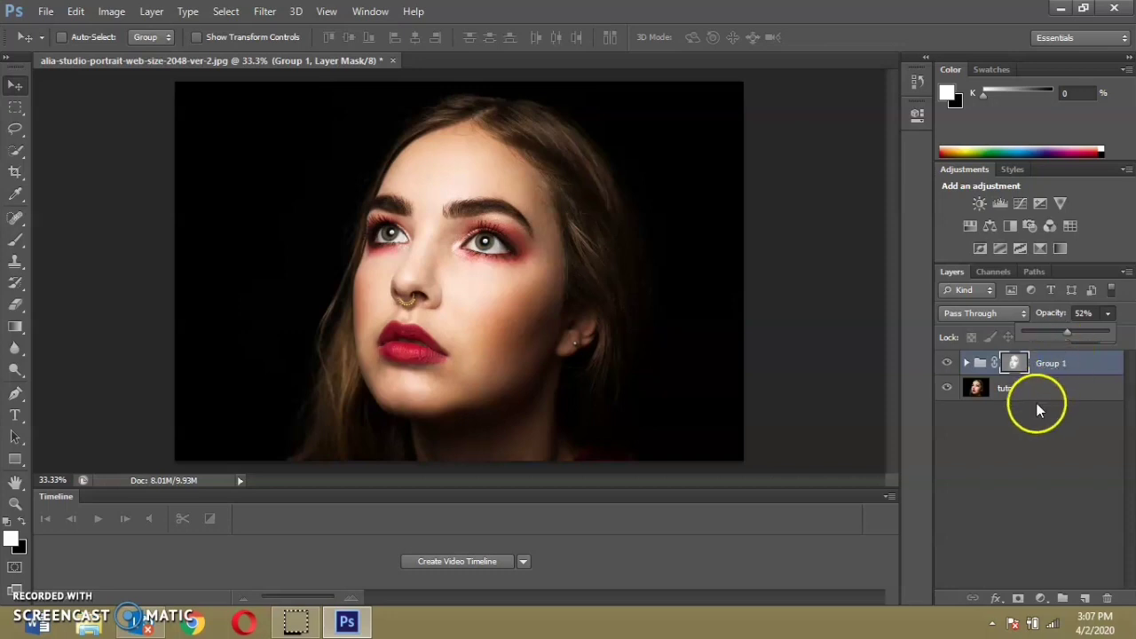
left_click(1073, 365)
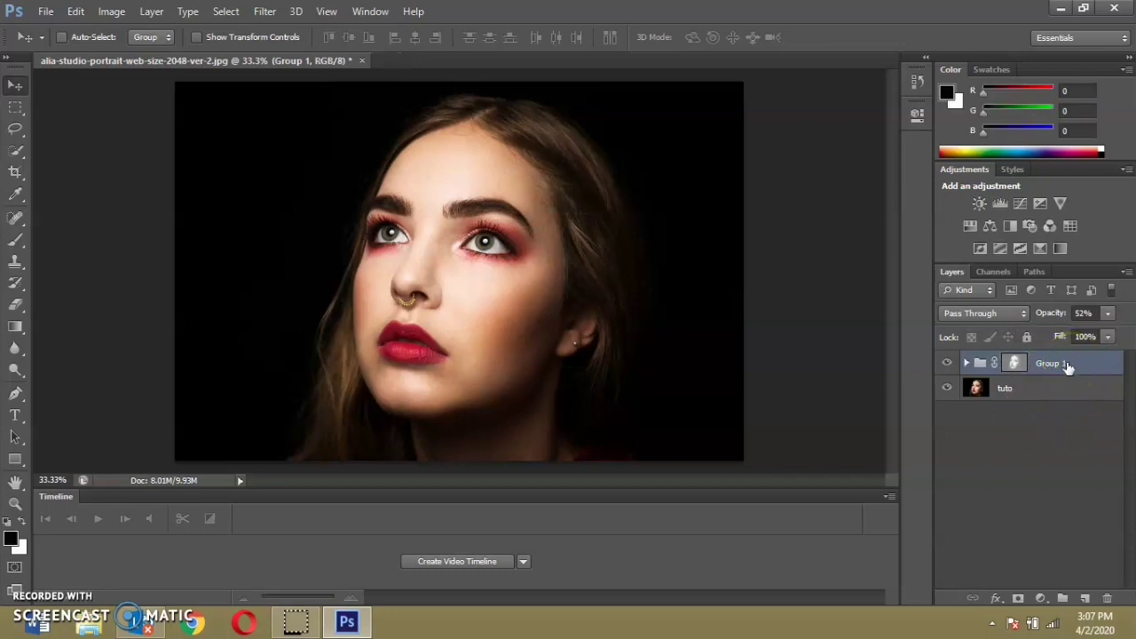
Step: Expand Group 1 and move the selection from the Dodge effet layer to the Burn effet layer
left_click(1017, 362)
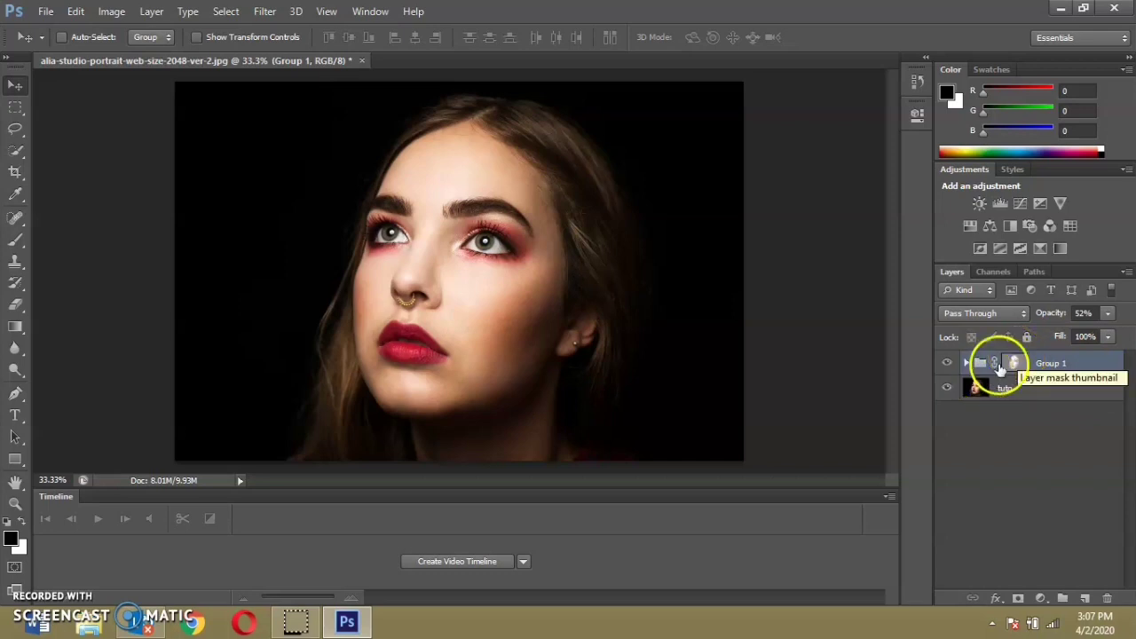
left_click(965, 364)
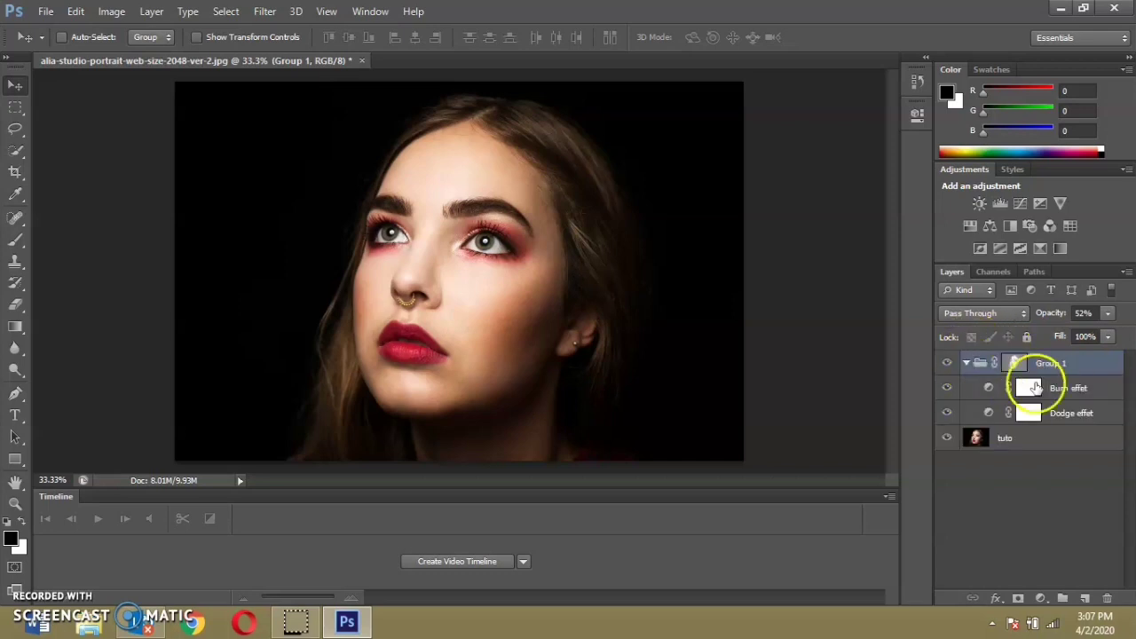
left_click(1061, 412)
left_click(1057, 410)
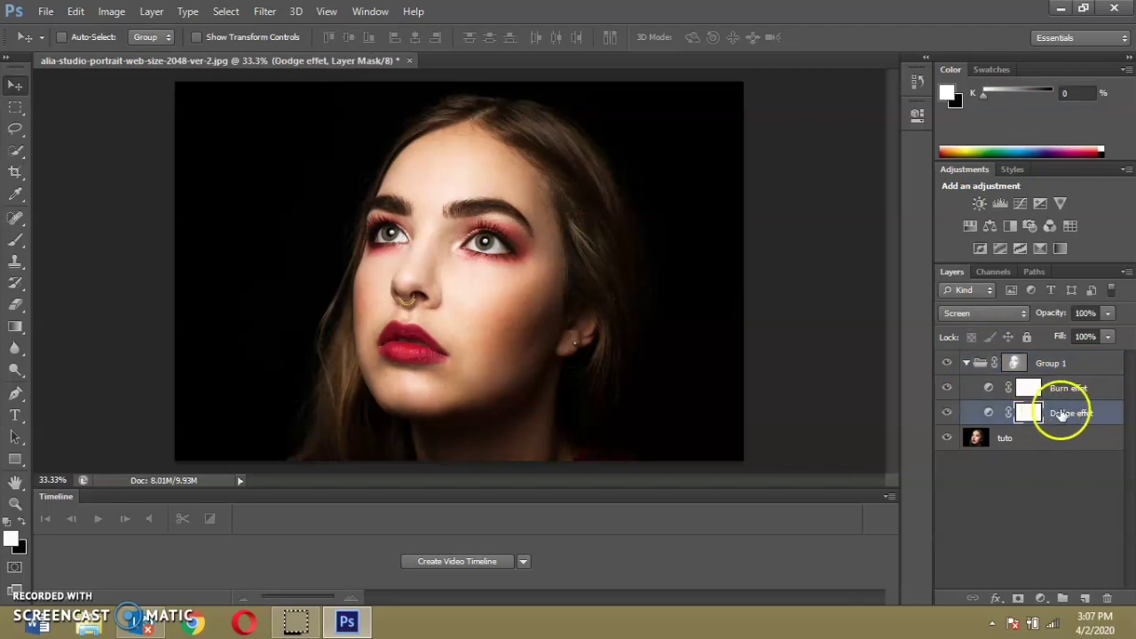
right_click(1085, 414)
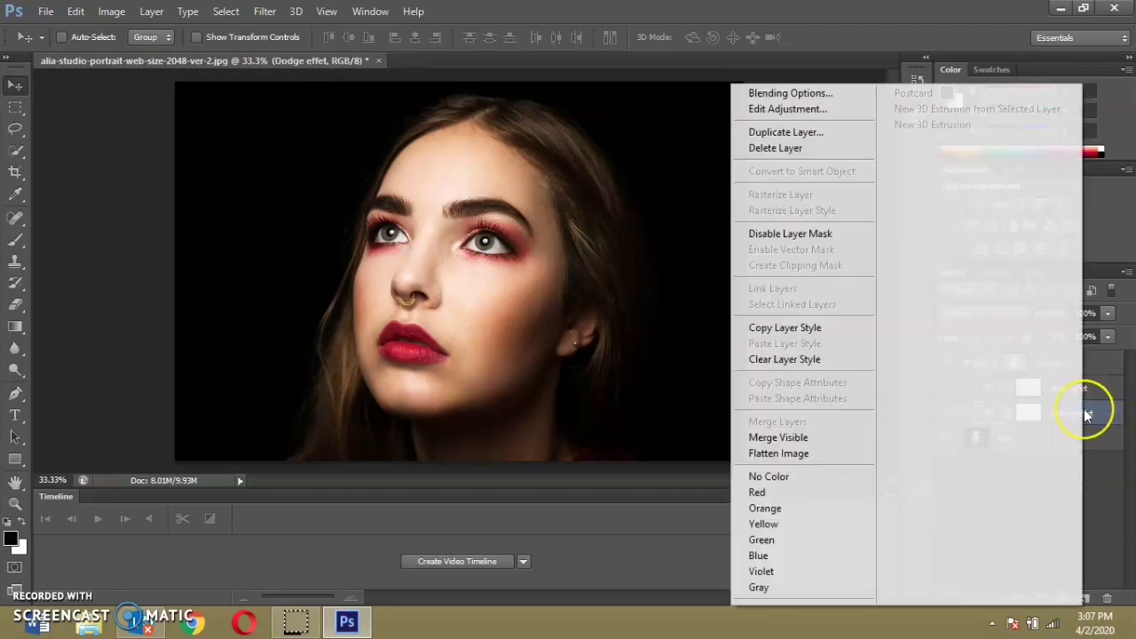
left_click(1065, 415)
left_click(1026, 414)
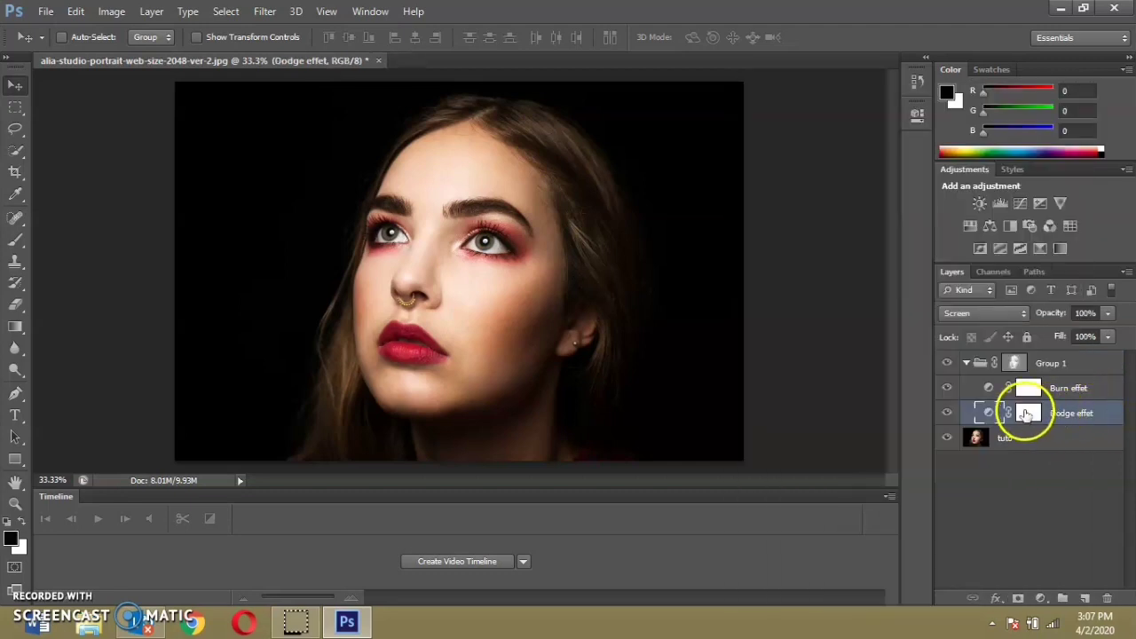
left_click(1074, 411)
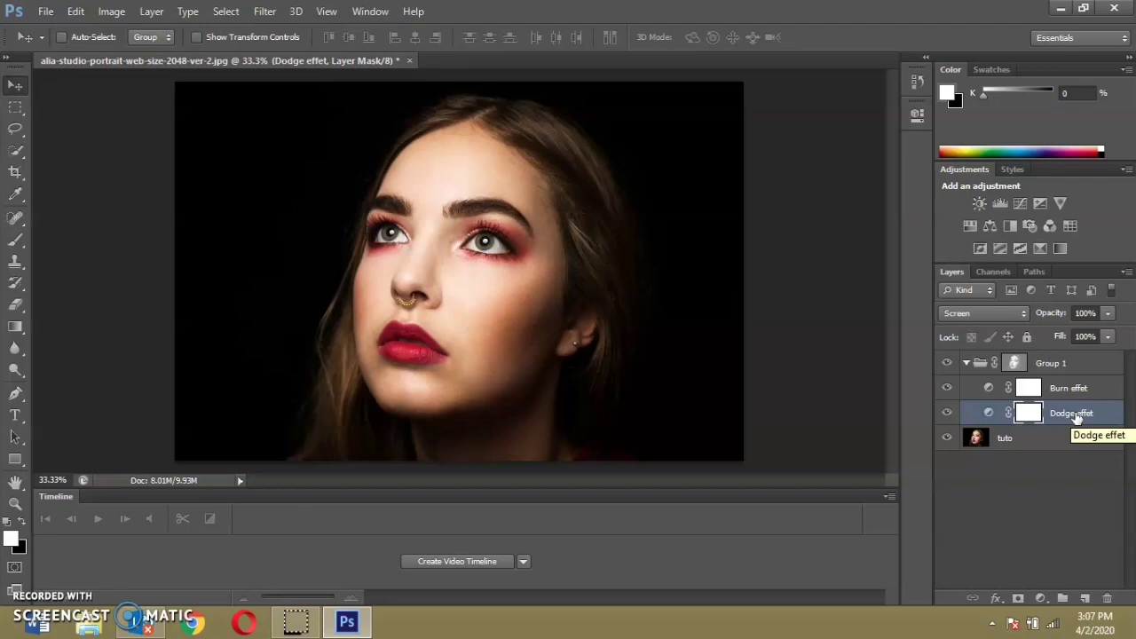
left_click(1073, 387)
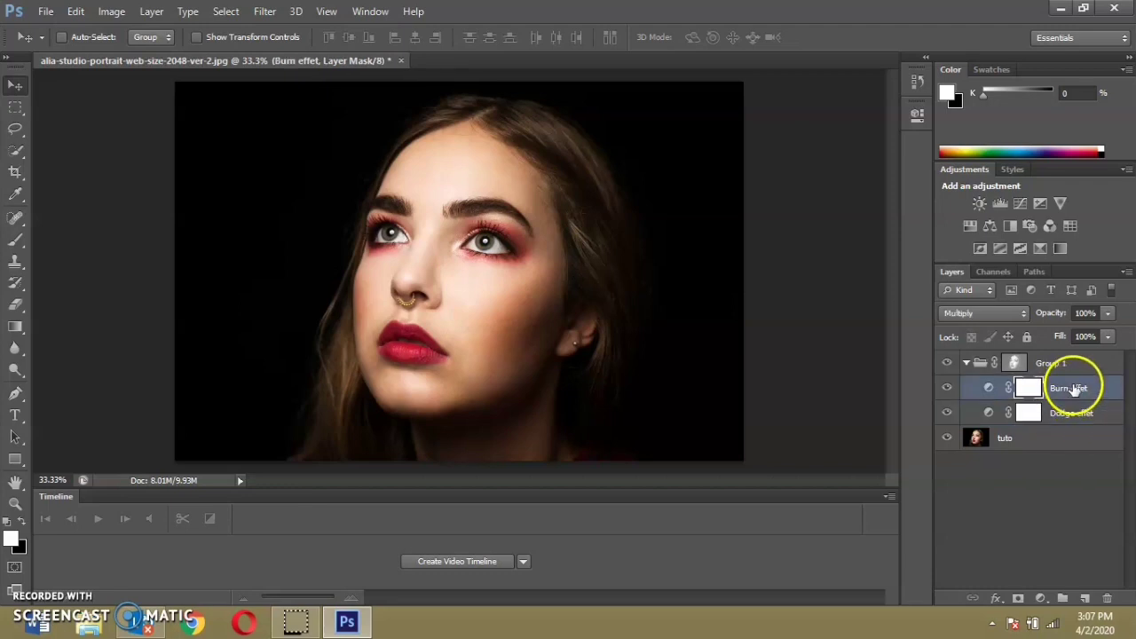
right_click(1072, 387)
Step: Limit Burn effet's Blend If underlying-layer range to 20–241 in its Blending Options
left_click(792, 96)
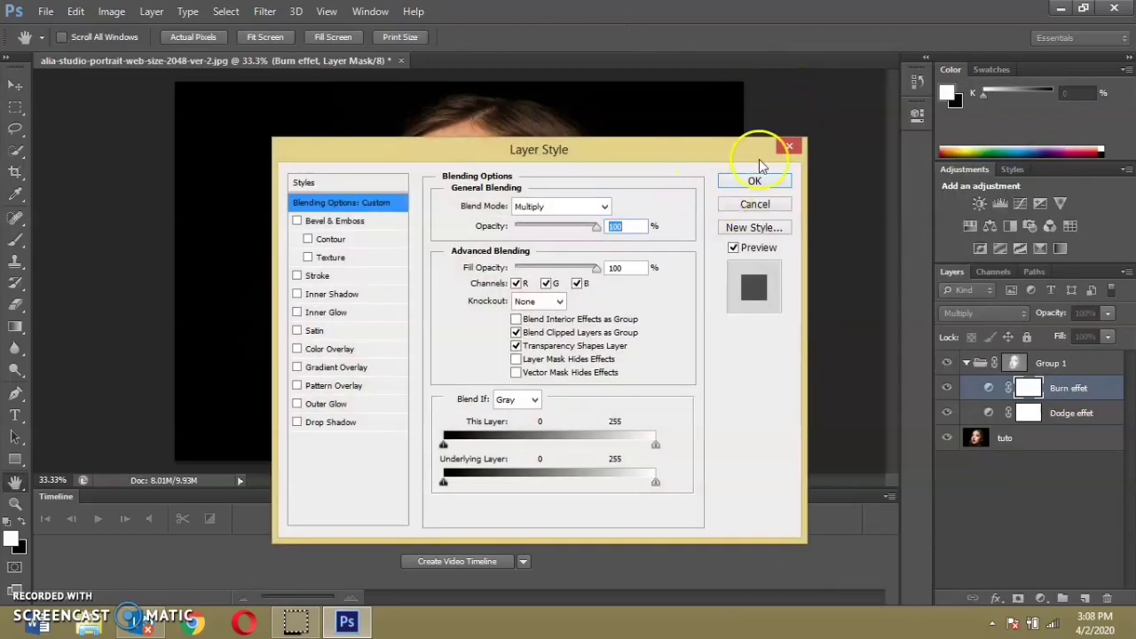
left_click_drag(672, 156, 1027, 34)
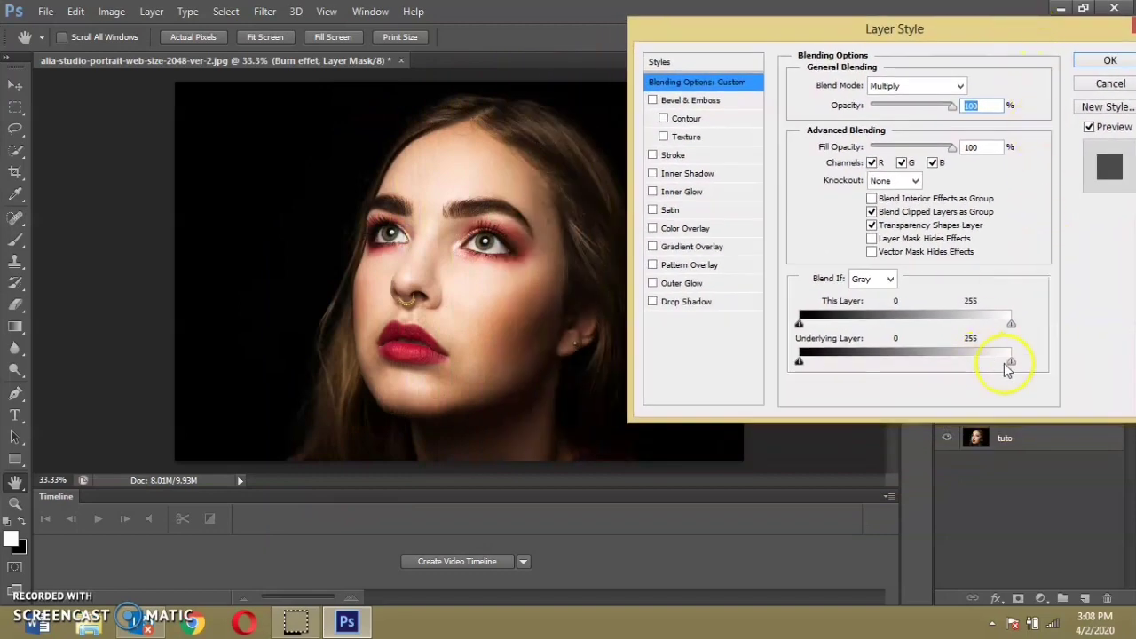
mouse_move(1012, 367)
left_mouse_down()
mouse_move(916, 372)
mouse_move(997, 374)
left_mouse_up()
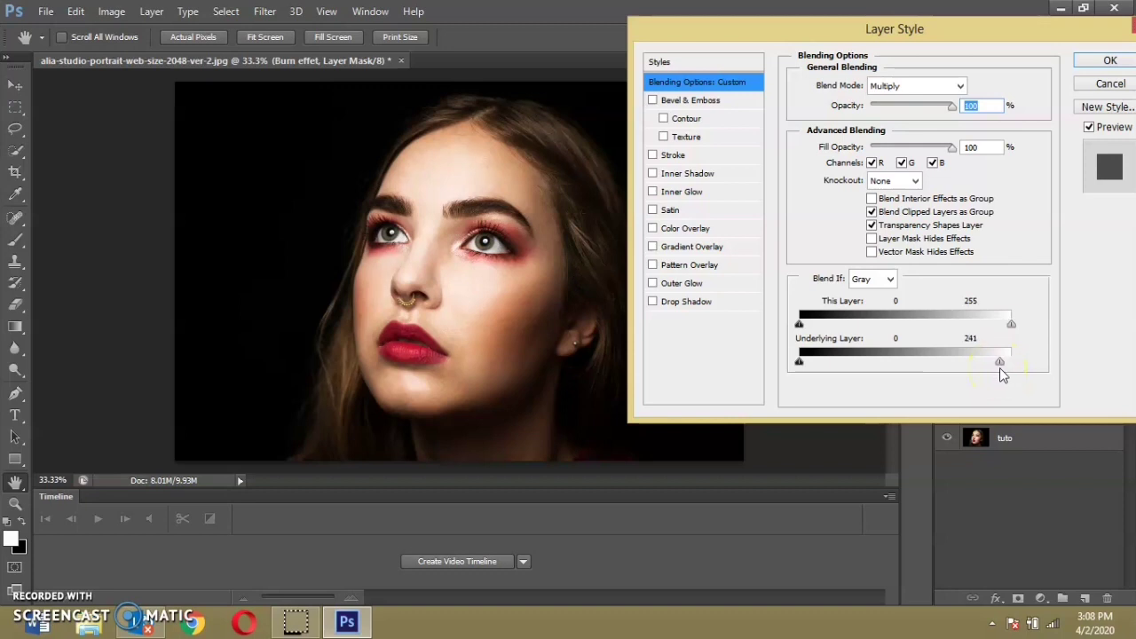
left_click_drag(799, 363, 823, 367)
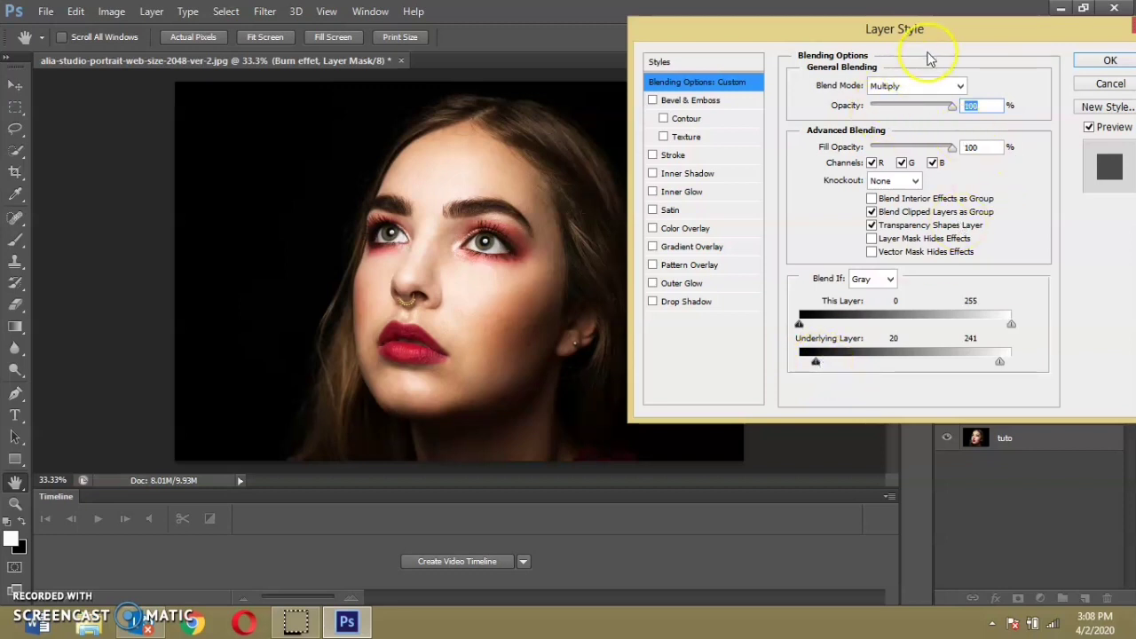
mouse_move(931, 48)
left_mouse_down()
mouse_move(718, 42)
mouse_move(858, 26)
mouse_move(760, 38)
left_mouse_up()
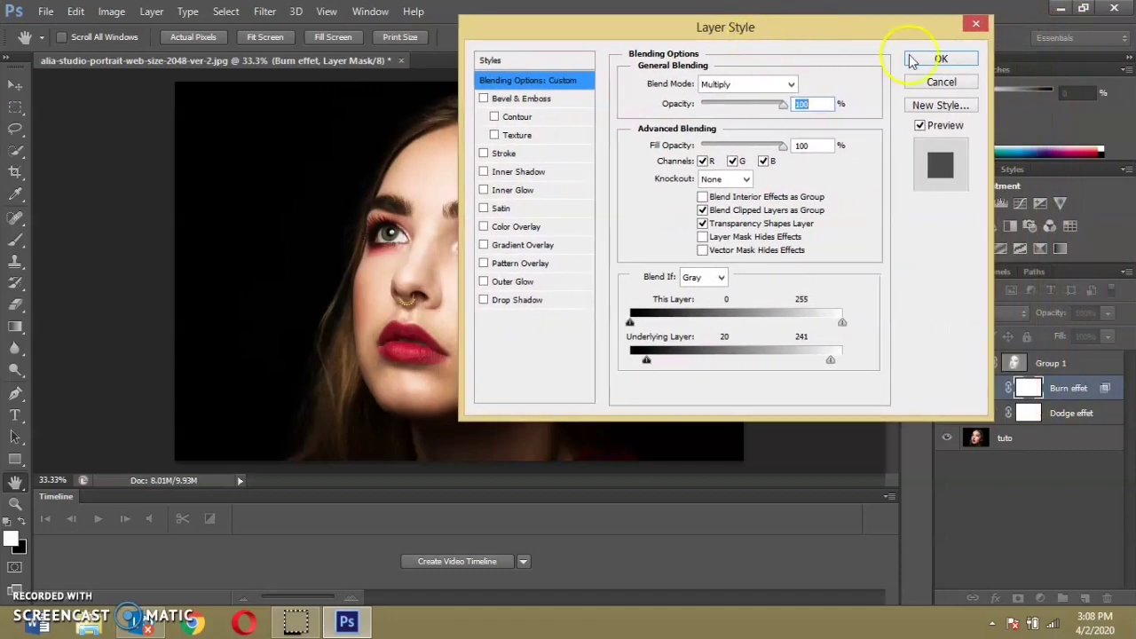
left_click(939, 60)
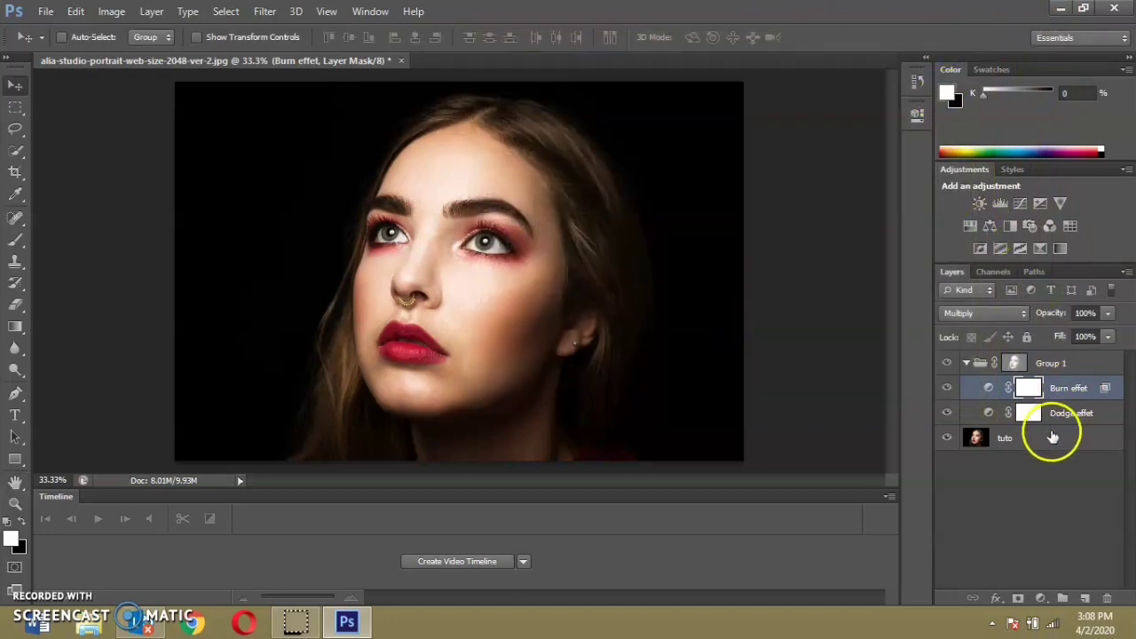
Step: Target the Dodge effet layer mask and bring up its Blending Options
left_click(1064, 412)
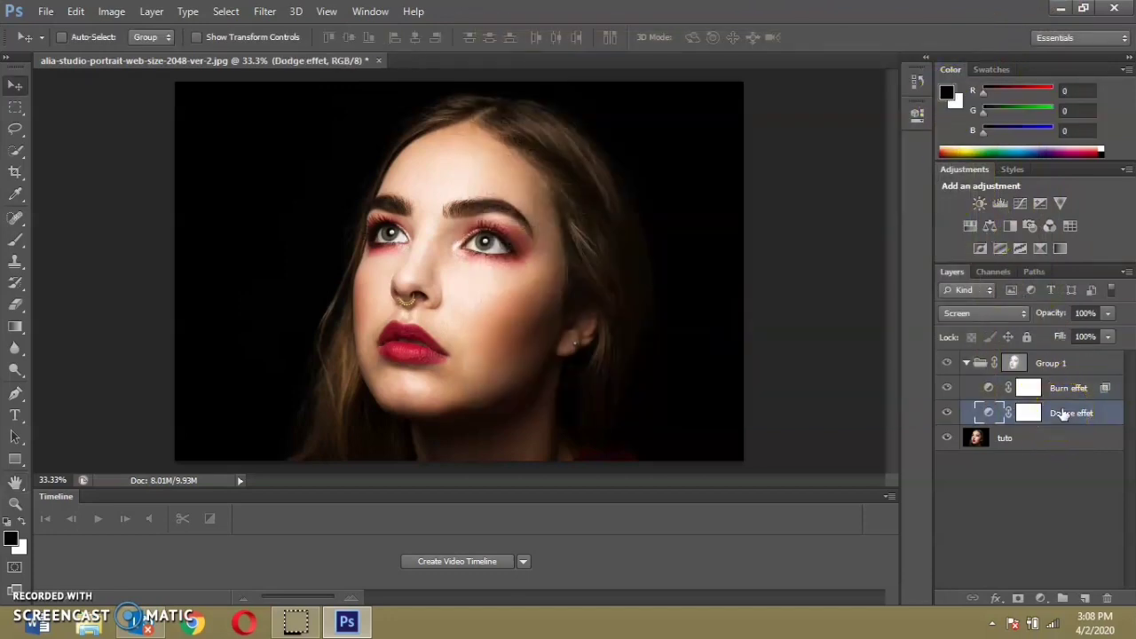
right_click(1057, 410)
key("Escape")
left_click(1028, 412)
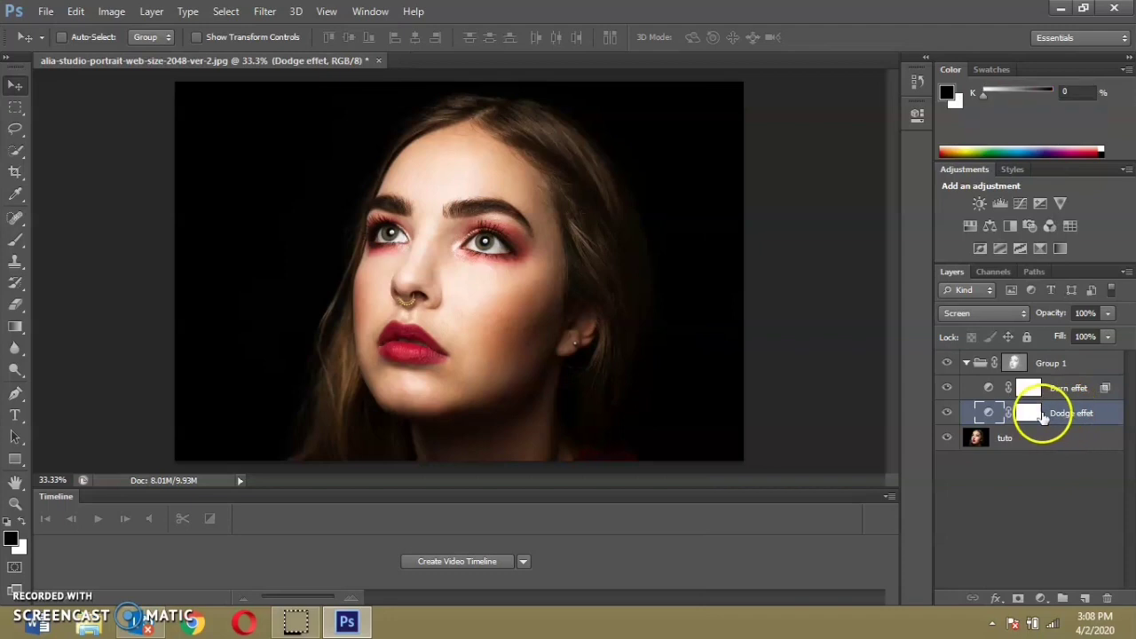
right_click(1063, 411)
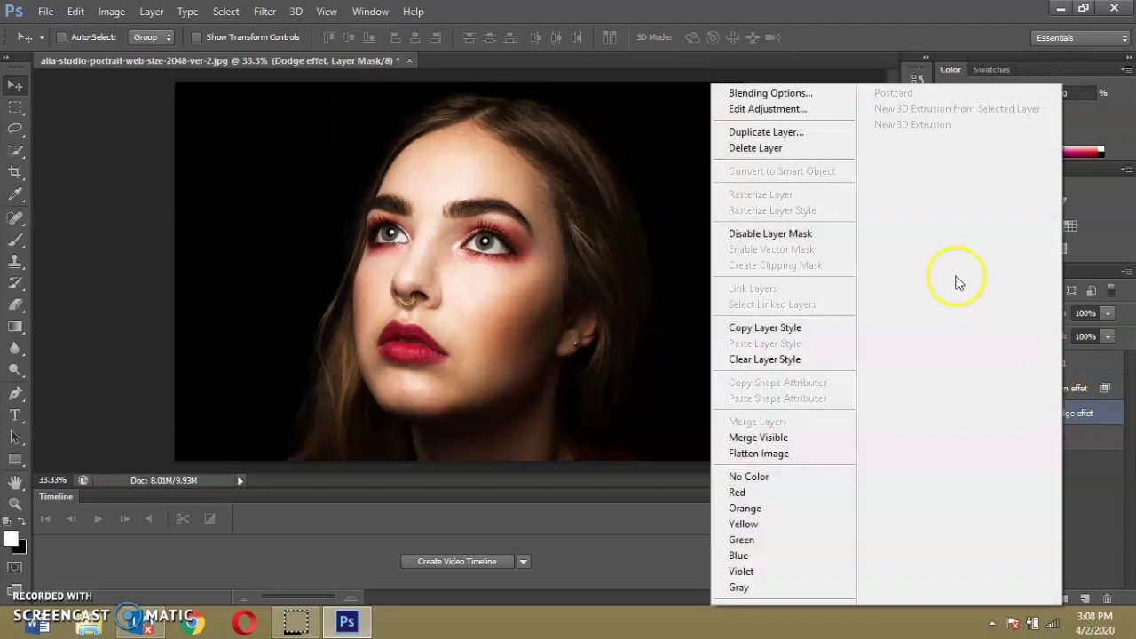
left_click(779, 94)
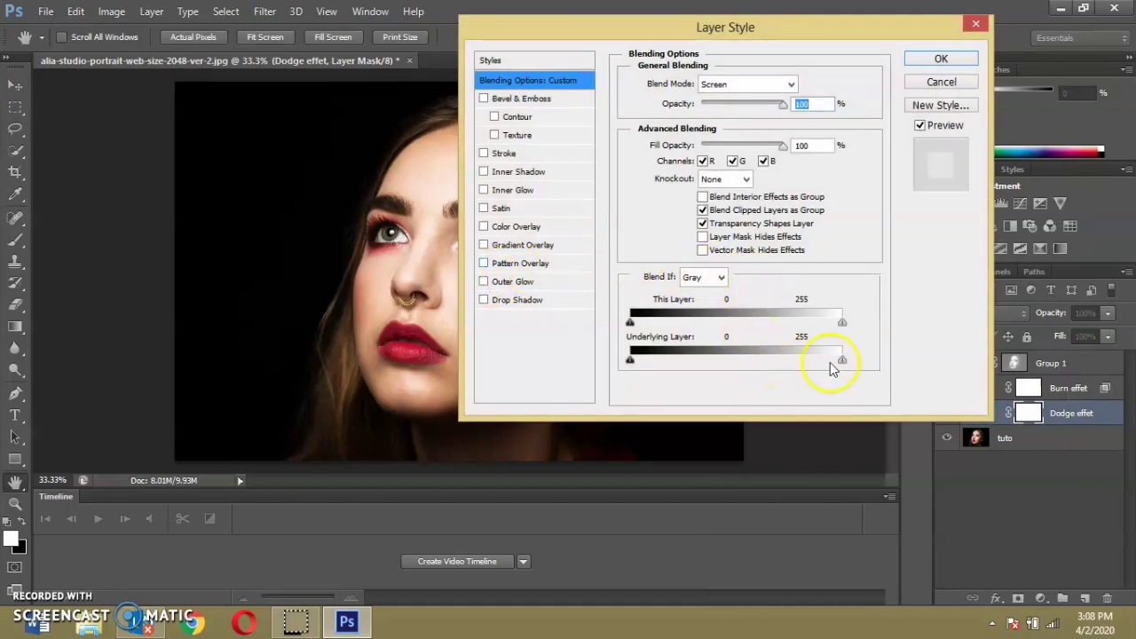
Step: Set Dodge effet's Blend If Underlying Layer range to 9 and 216, then confirm
left_click_drag(748, 28, 891, 12)
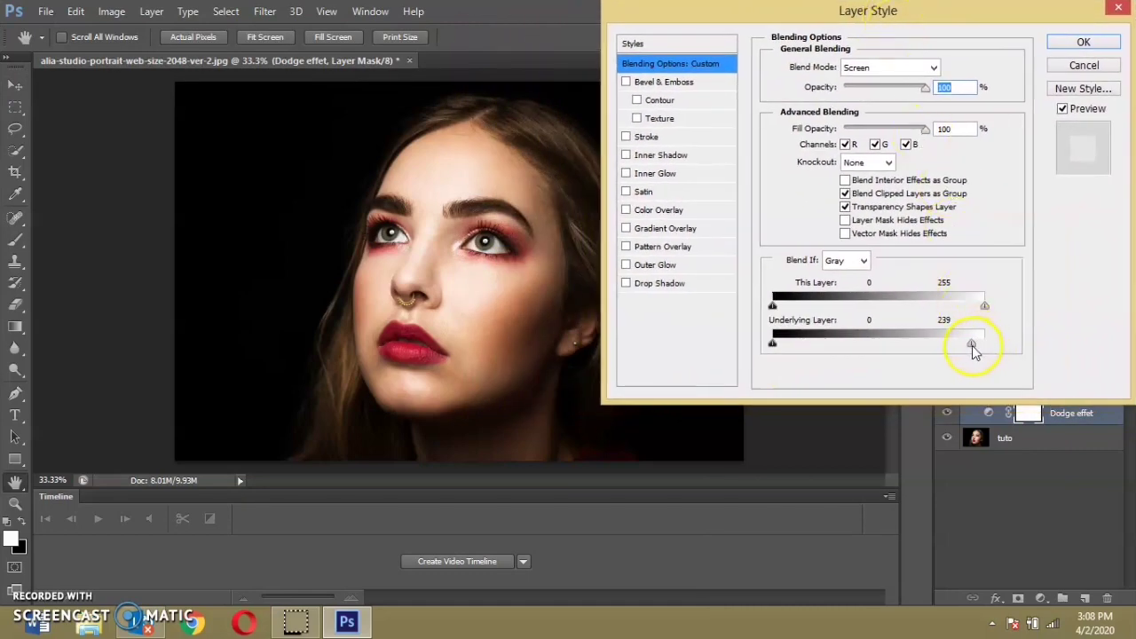
mouse_move(961, 346)
left_mouse_down()
mouse_move(896, 348)
mouse_move(943, 348)
left_mouse_up()
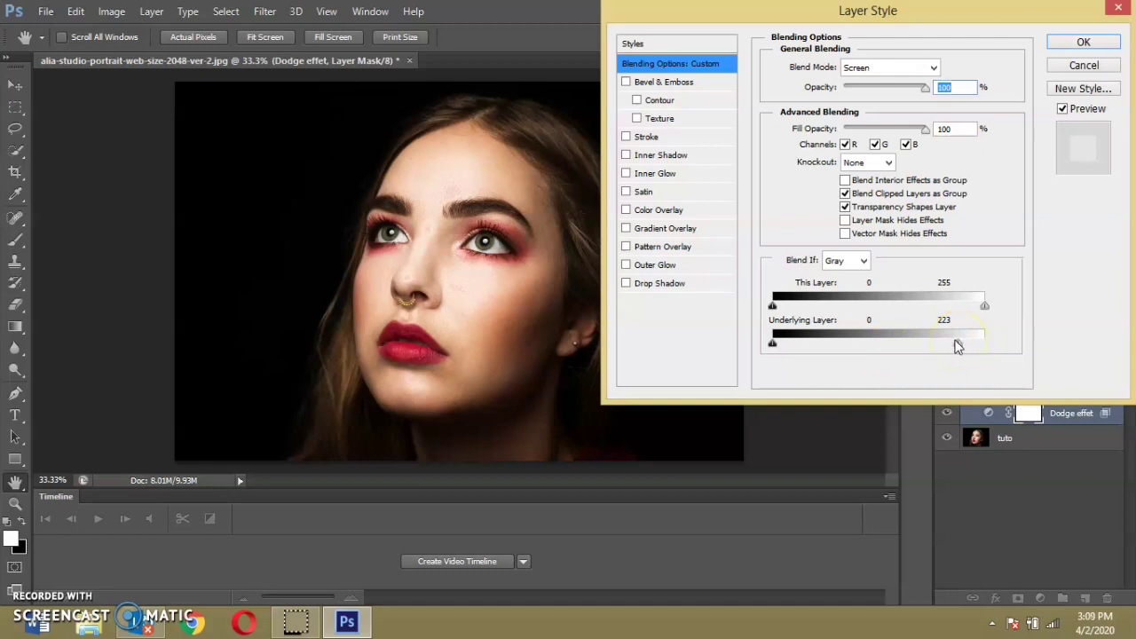
mouse_move(957, 342)
left_mouse_down()
mouse_move(883, 346)
mouse_move(953, 340)
left_mouse_up()
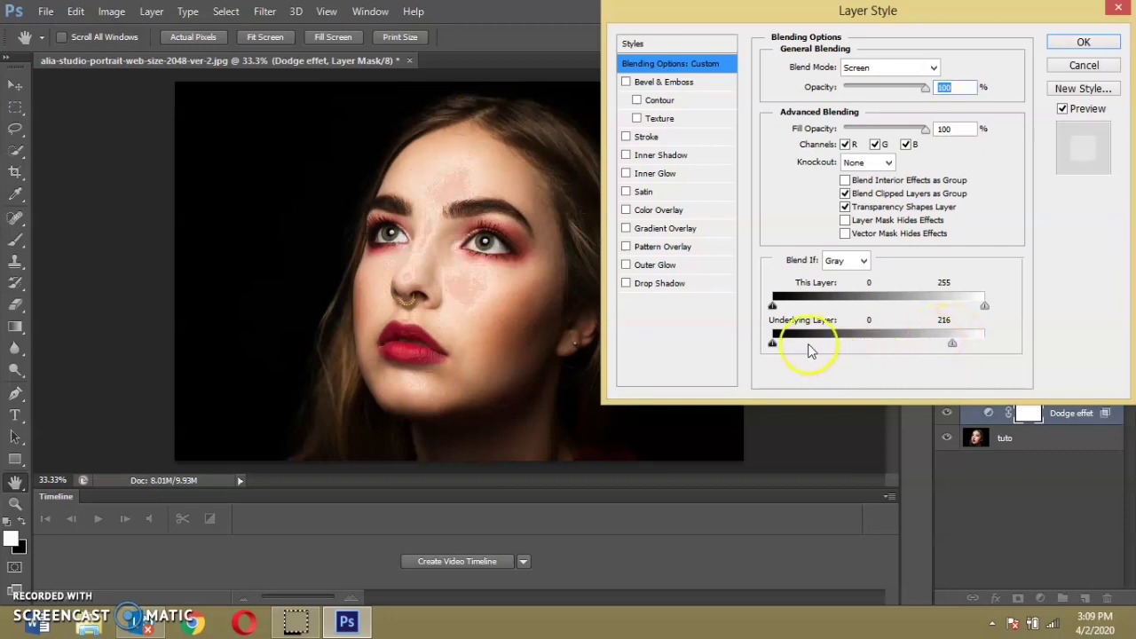
left_click_drag(773, 343, 785, 346)
left_click_drag(785, 344, 780, 348)
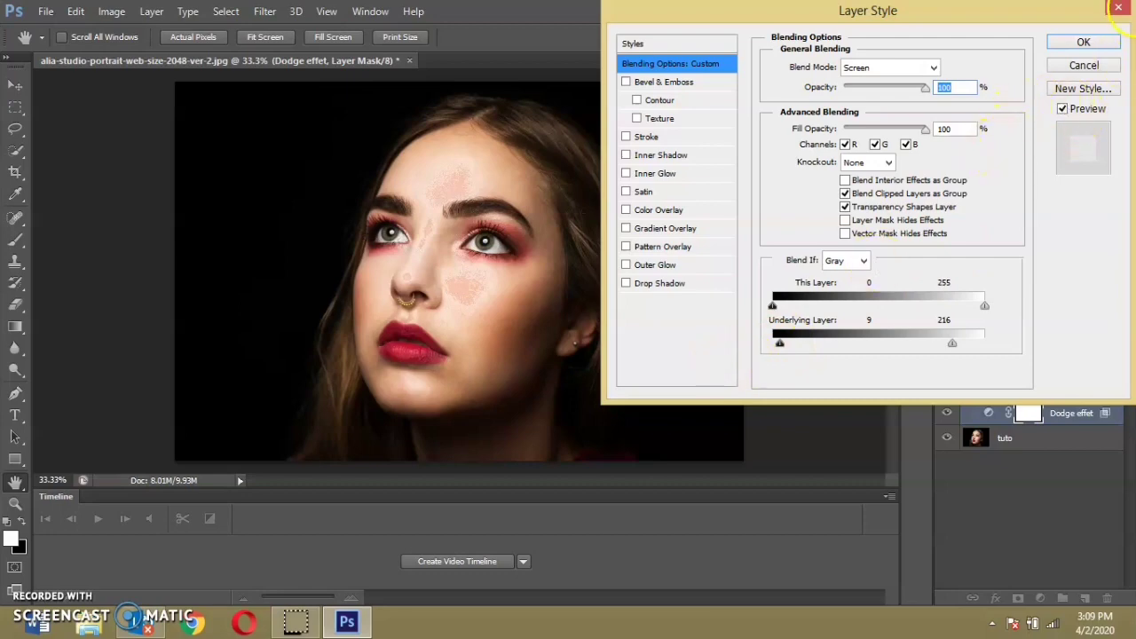
left_click(1083, 43)
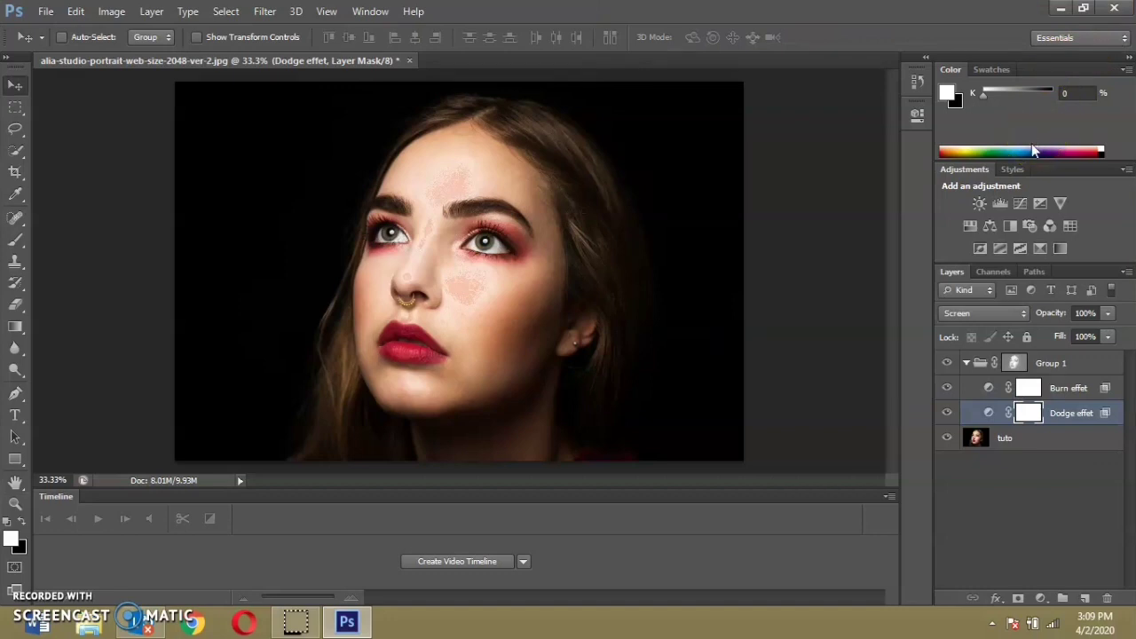
Step: Reopen Dodge effet's Layer Style to check Screen at 100% and the 9–216 underlying range
right_click(1072, 411)
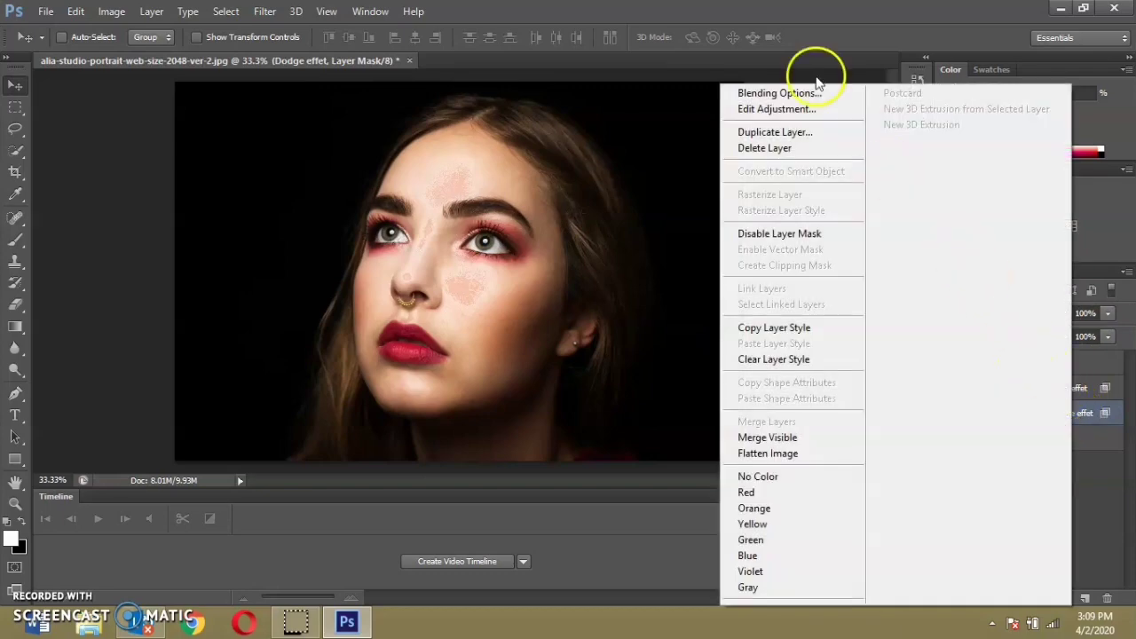
left_click(814, 93)
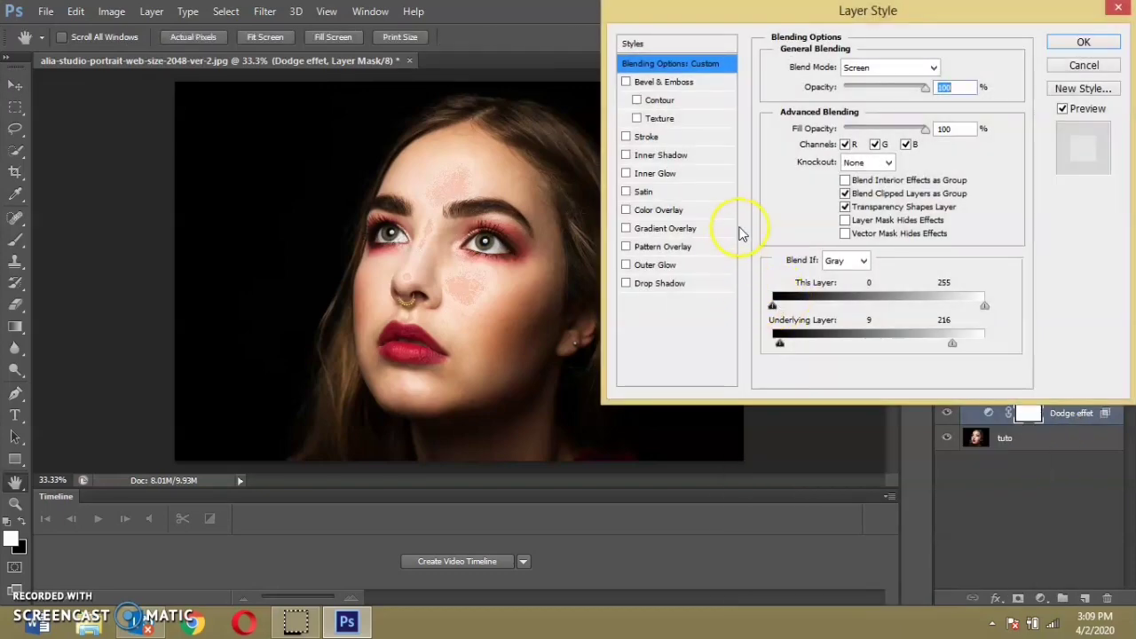
Step: Raise Dodge effet's This Layer shadow cutoff to 14 and confirm the layer style
left_click_drag(785, 19, 831, 34)
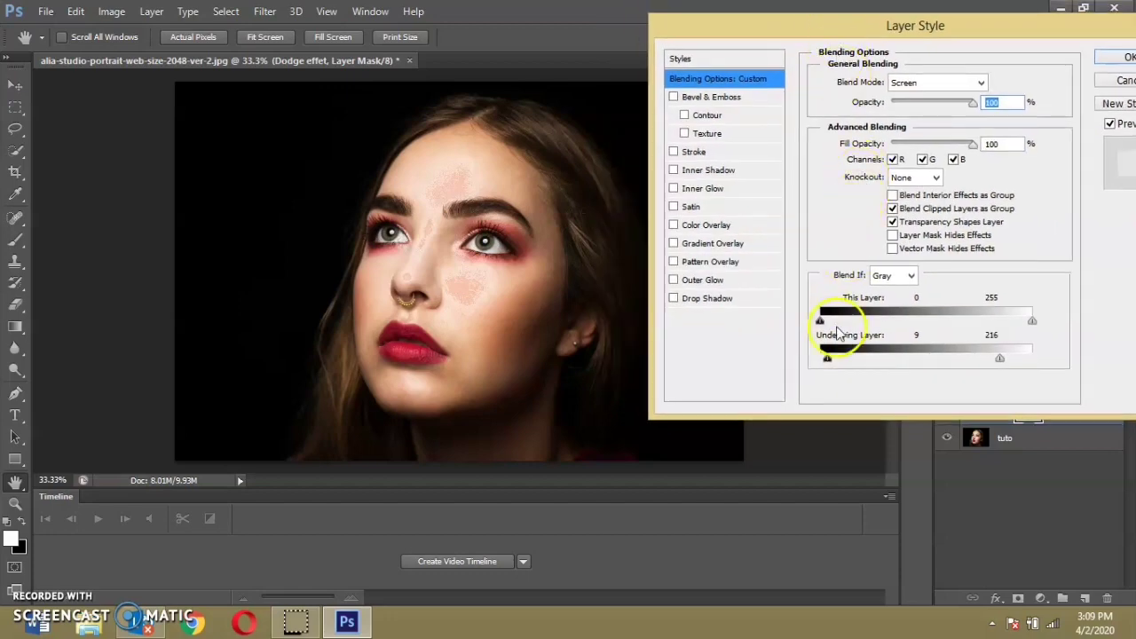
left_click_drag(819, 321, 822, 322)
left_click(1125, 58)
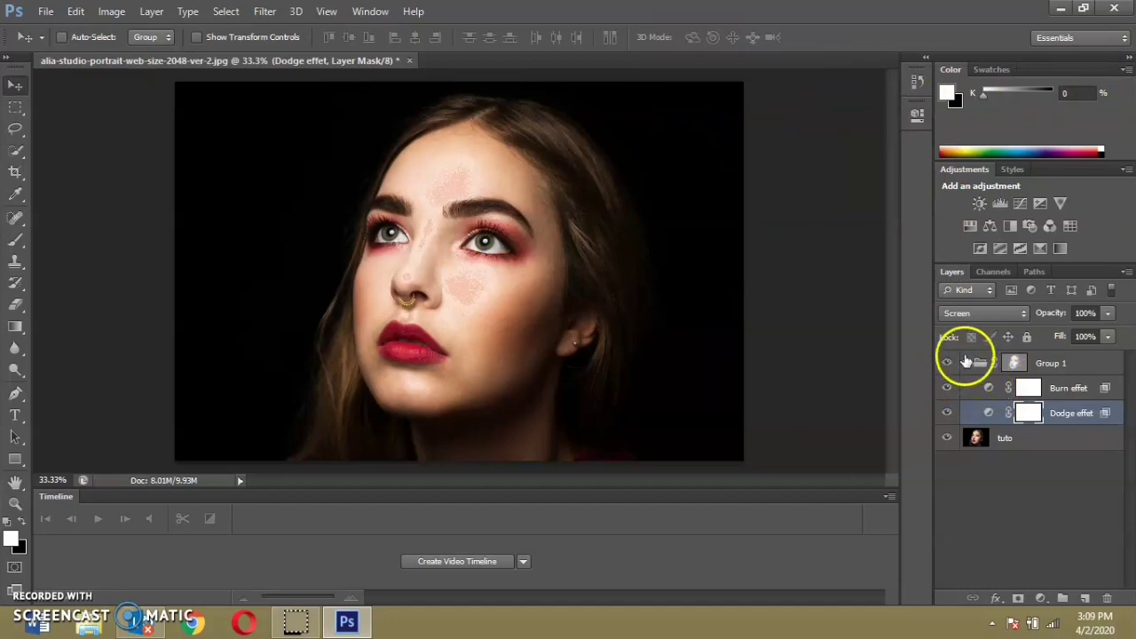
Step: Collapse Group 1, toggle it to compare with the original, and leave it shown with its mask targeted
left_click(967, 363)
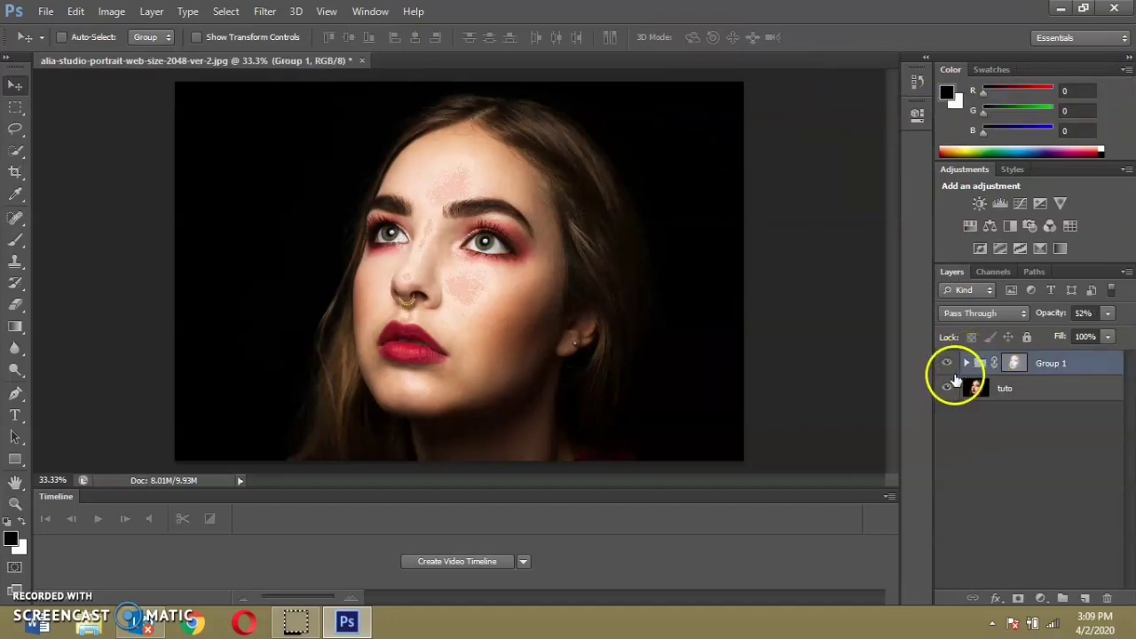
left_click(945, 364)
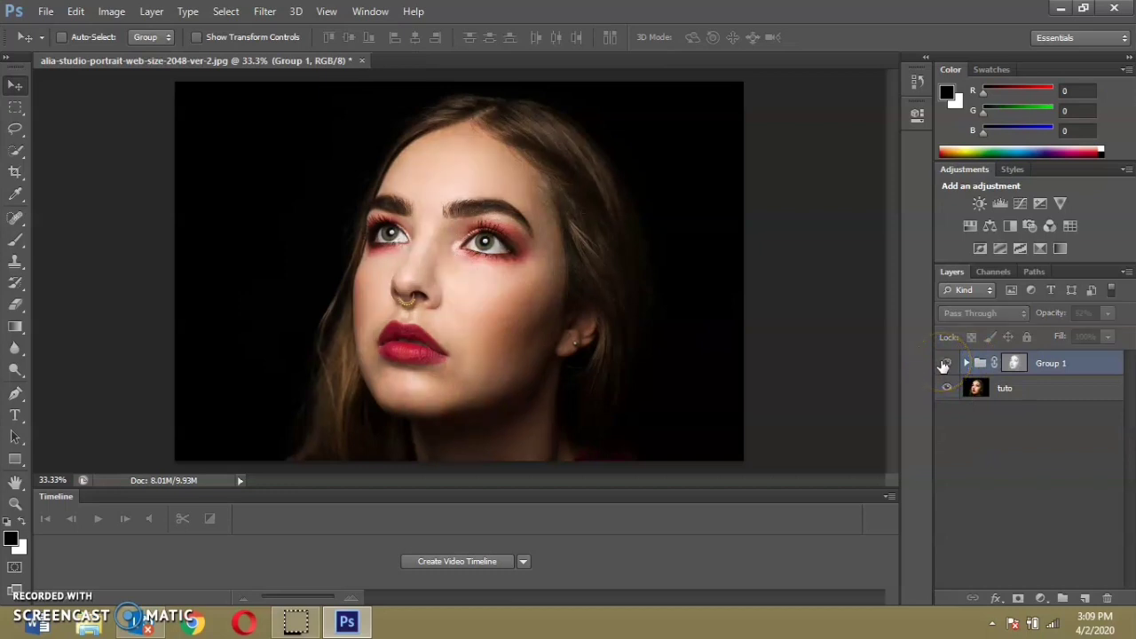
left_click(945, 364)
left_click(945, 364)
left_click(945, 364)
left_click(945, 364)
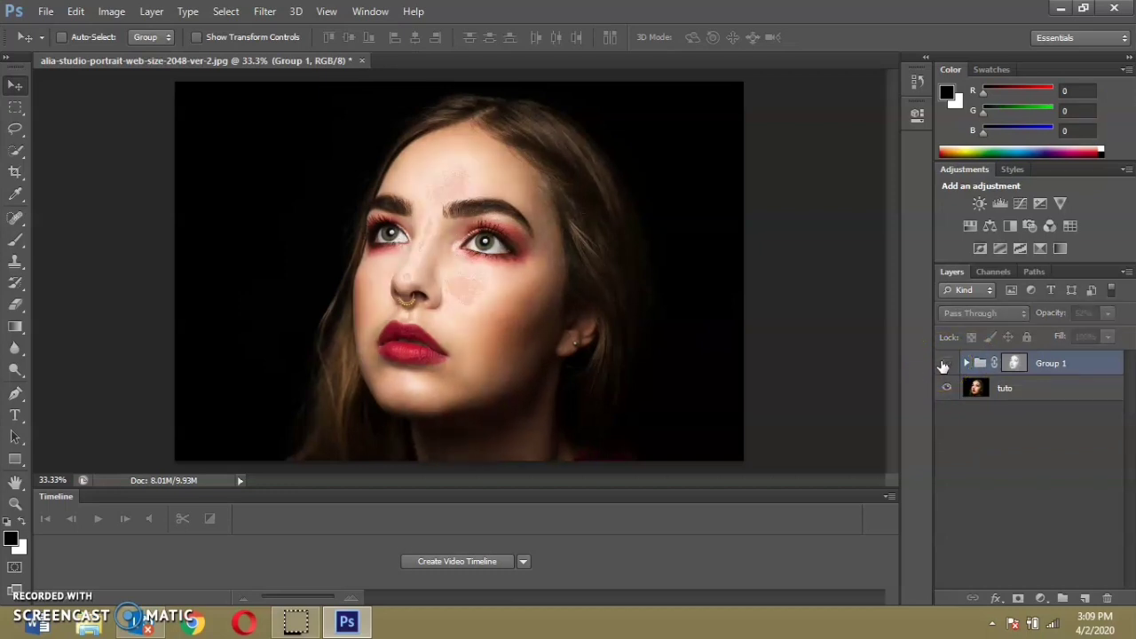
left_click(945, 364)
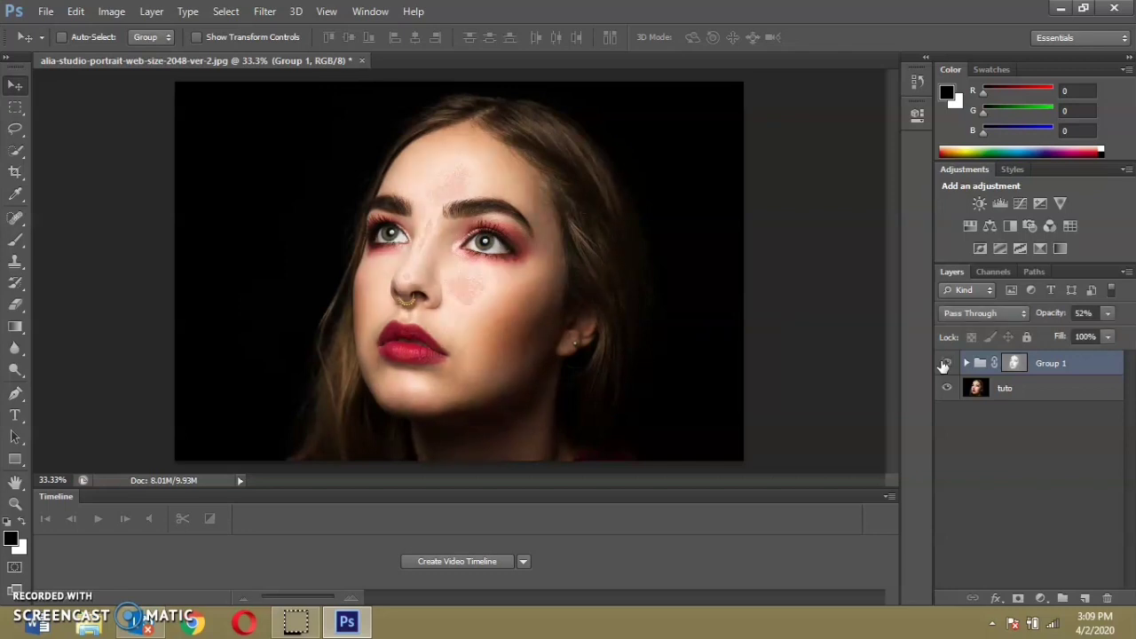
left_click(945, 364)
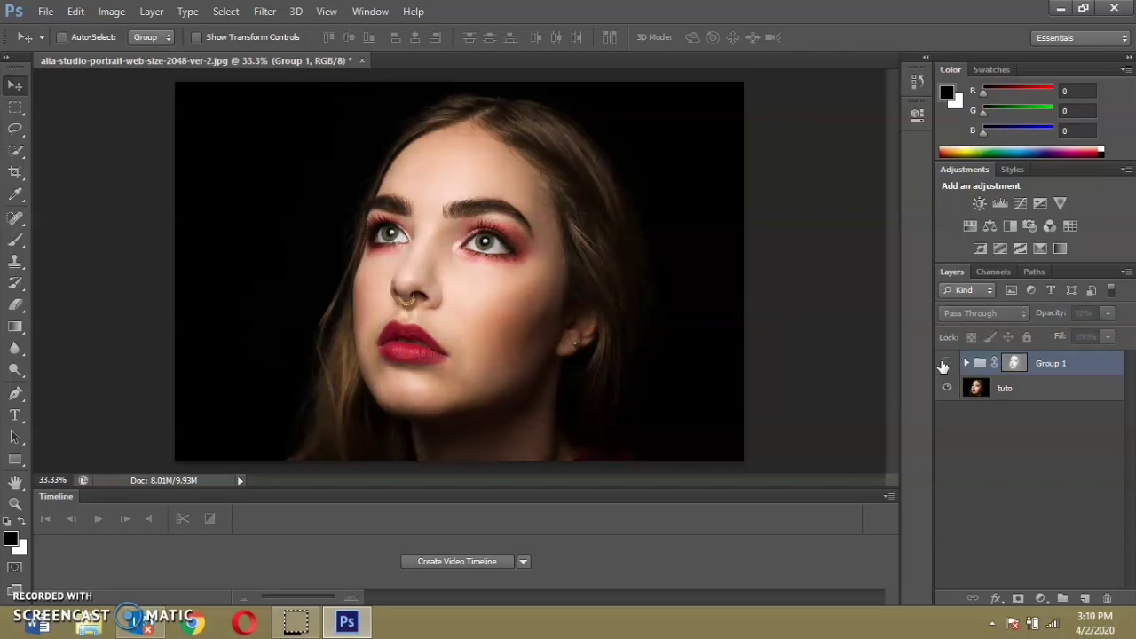
left_click(945, 363)
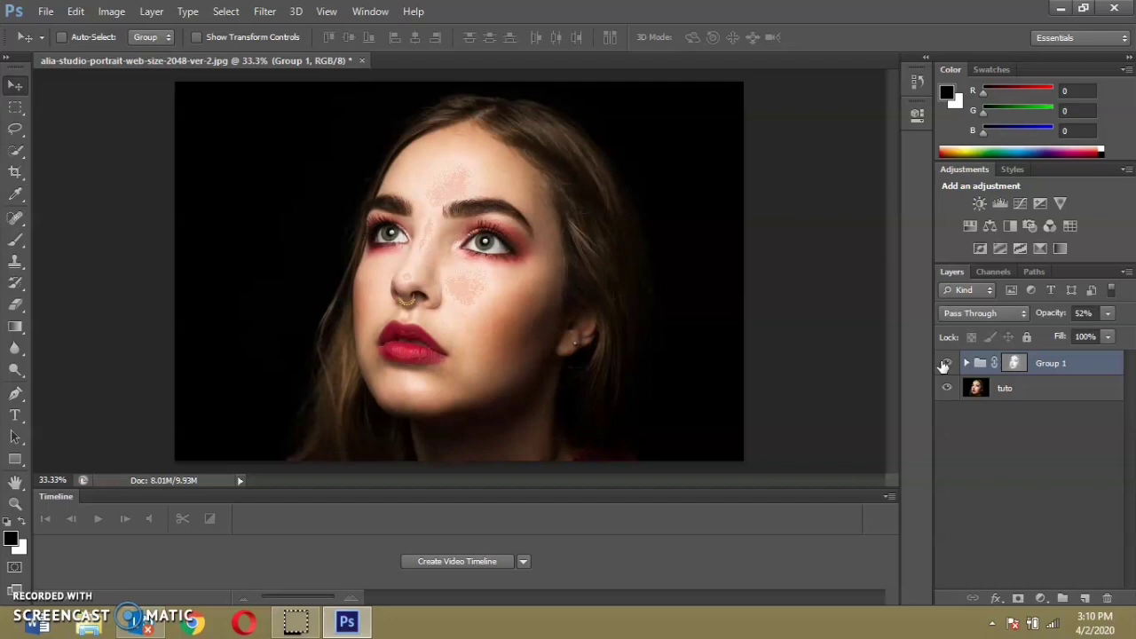
left_click(945, 364)
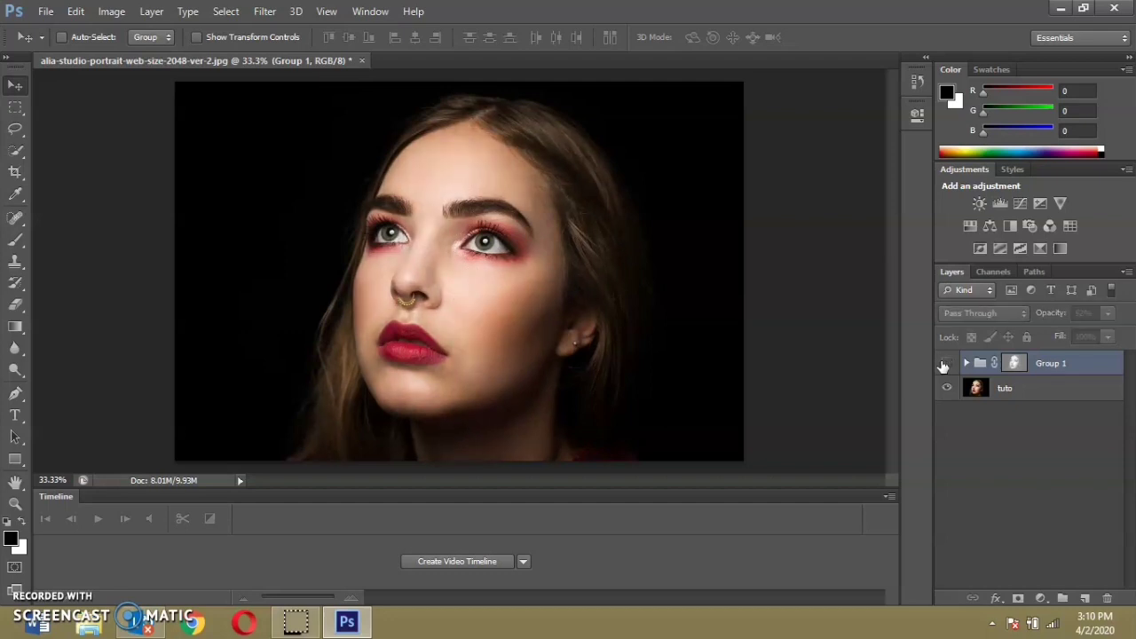
left_click(945, 364)
left_click(945, 364)
left_click(945, 364)
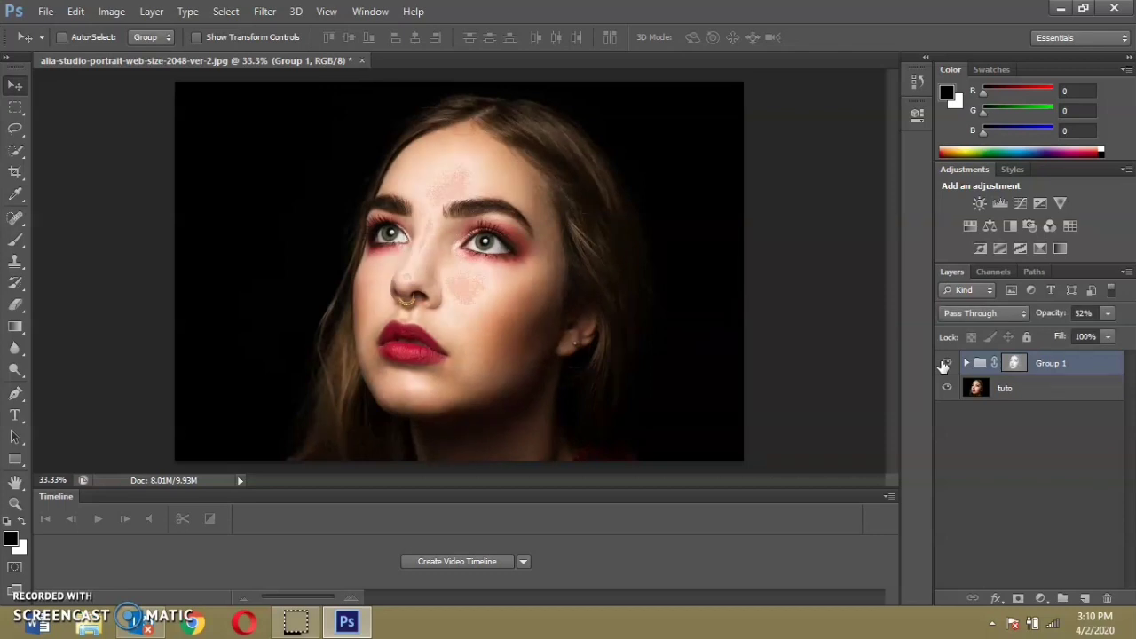
left_click(1014, 363)
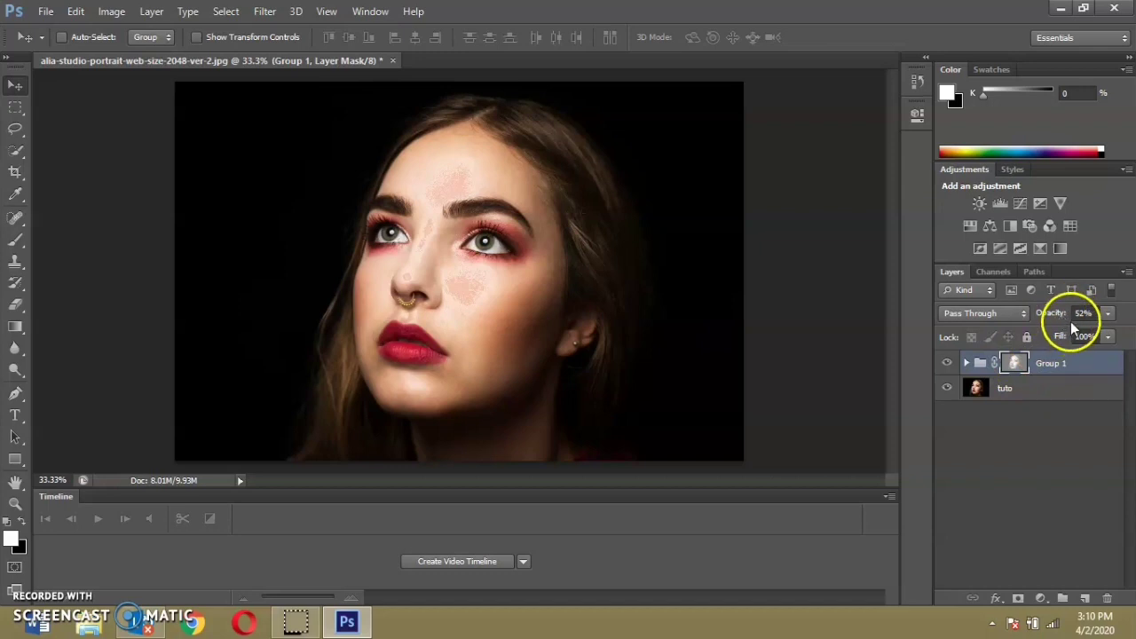
Step: Adjust Group 1's fill and set the group's opacity to 47%
left_click(1109, 338)
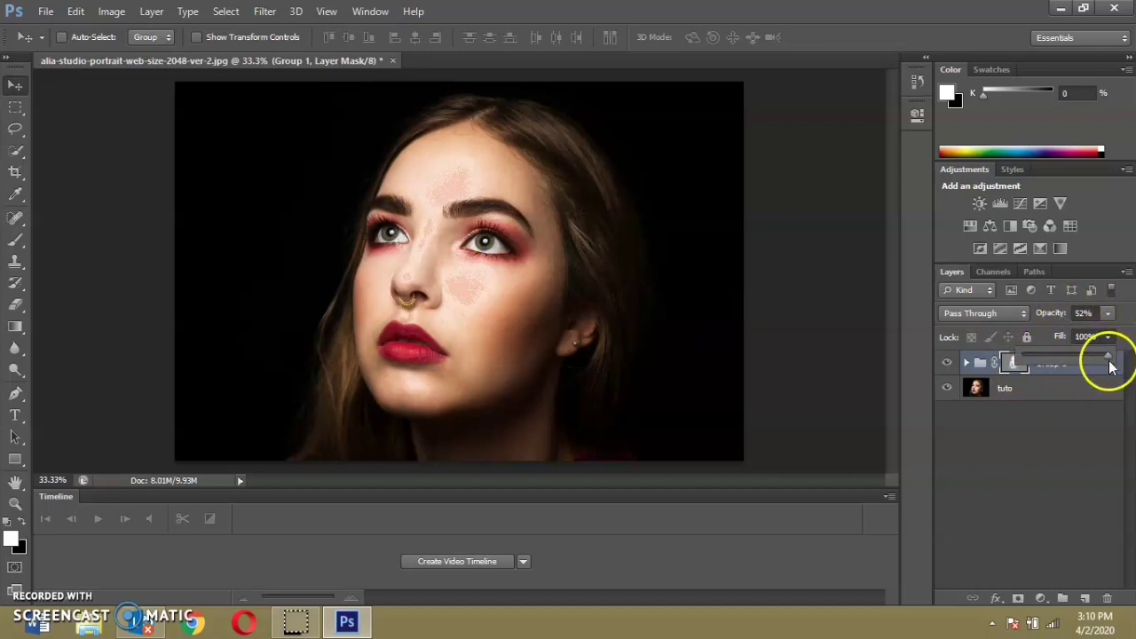
mouse_move(1061, 358)
left_mouse_down()
mouse_move(1120, 355)
mouse_move(1096, 340)
left_mouse_up()
left_click(1109, 314)
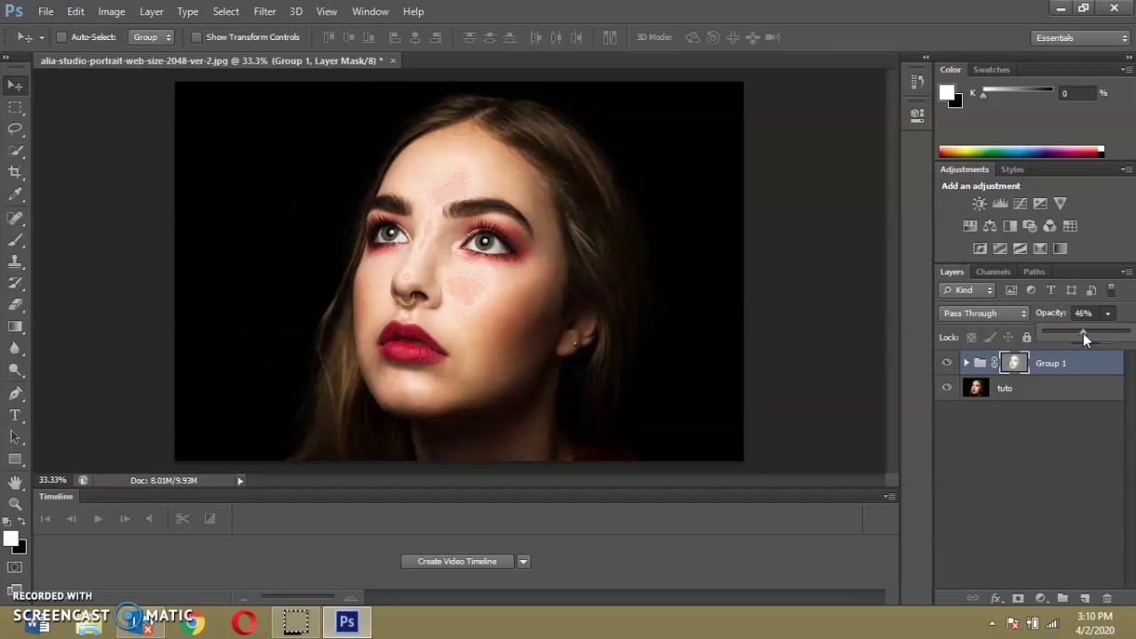
left_click(1105, 329)
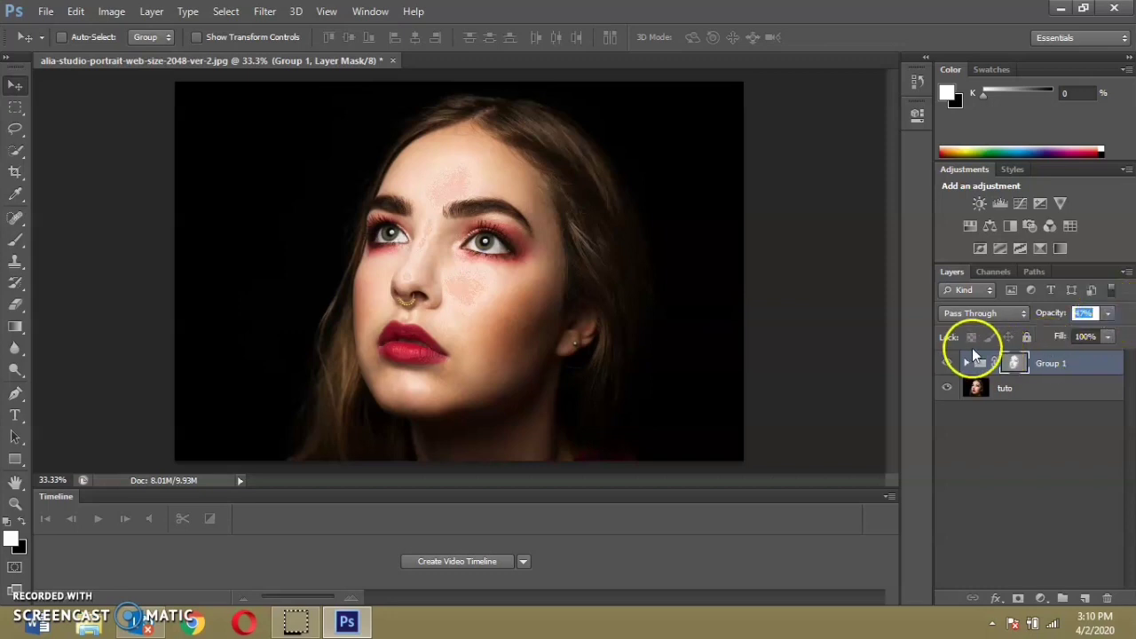
Step: Toggle Group 1 off and on to compare the retouched face with the original
left_click(947, 363)
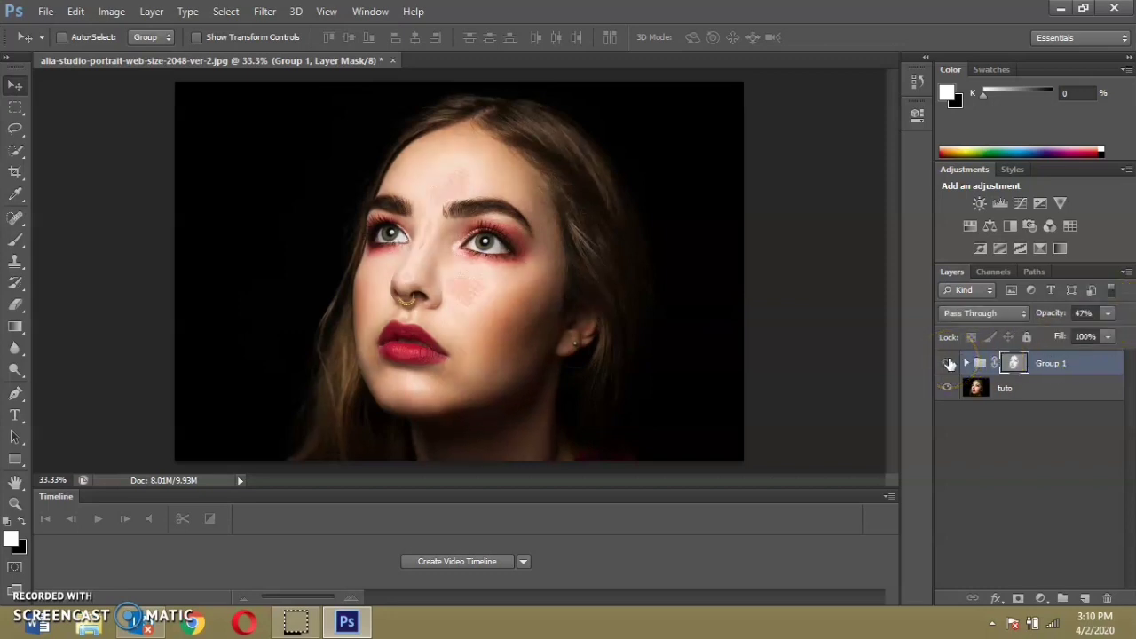
left_click(637, 303)
left_click(506, 263)
left_click(1024, 356)
left_click(936, 364)
left_click(948, 362)
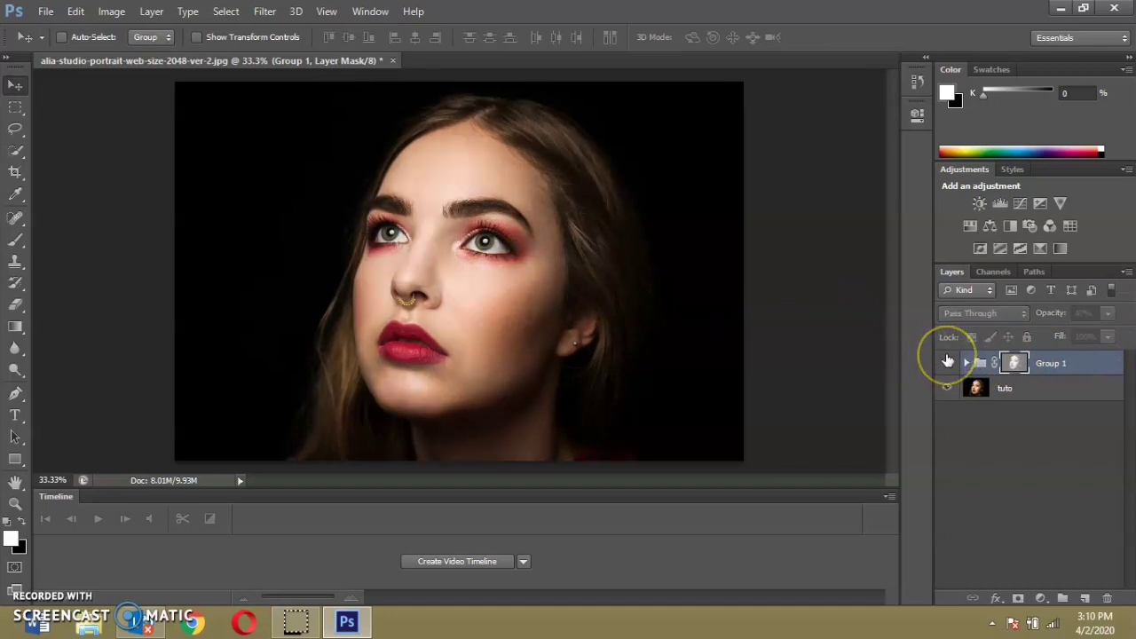
left_click(948, 362)
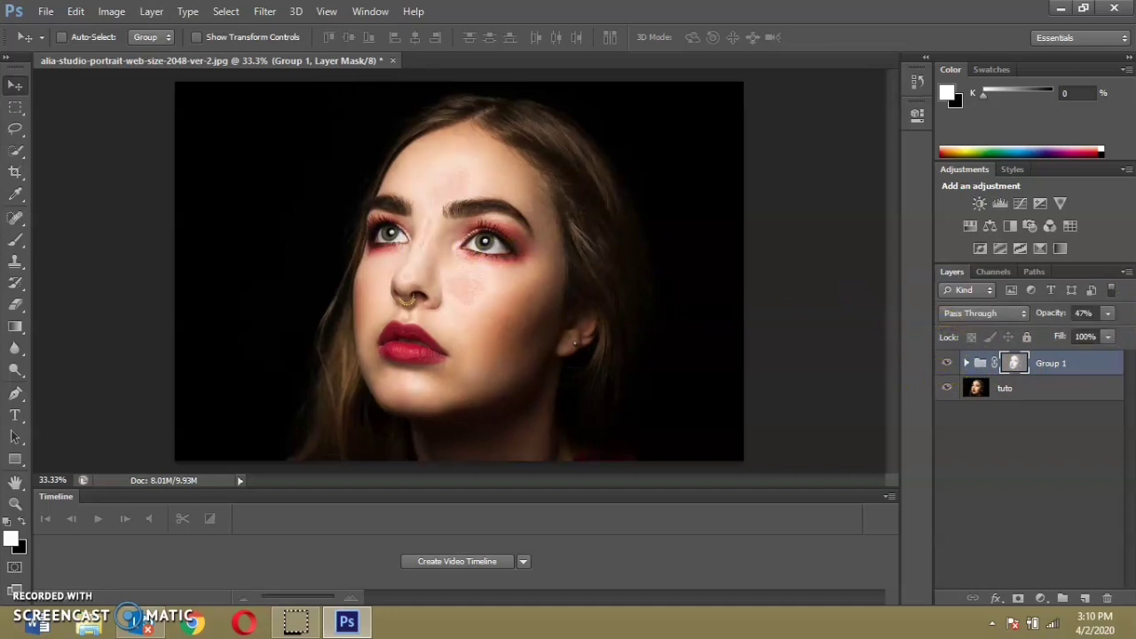
left_click(45, 11)
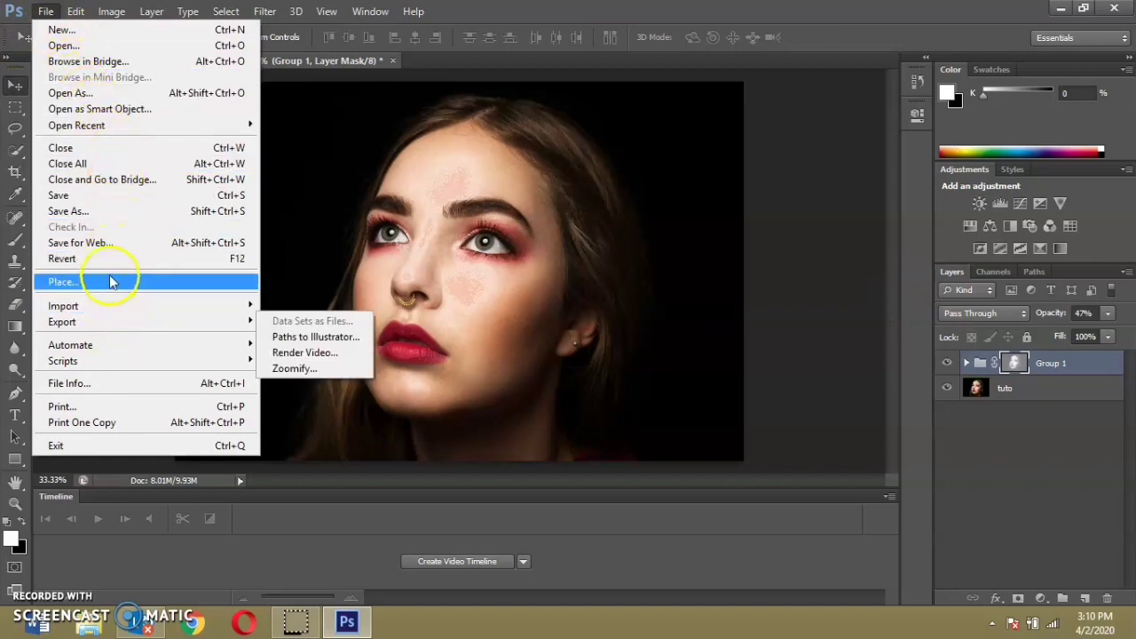
Step: Save a copy to the Desktop as a JPEG named 'Dodge and Burn'
left_click(150, 228)
key("ctrl+shift+s")
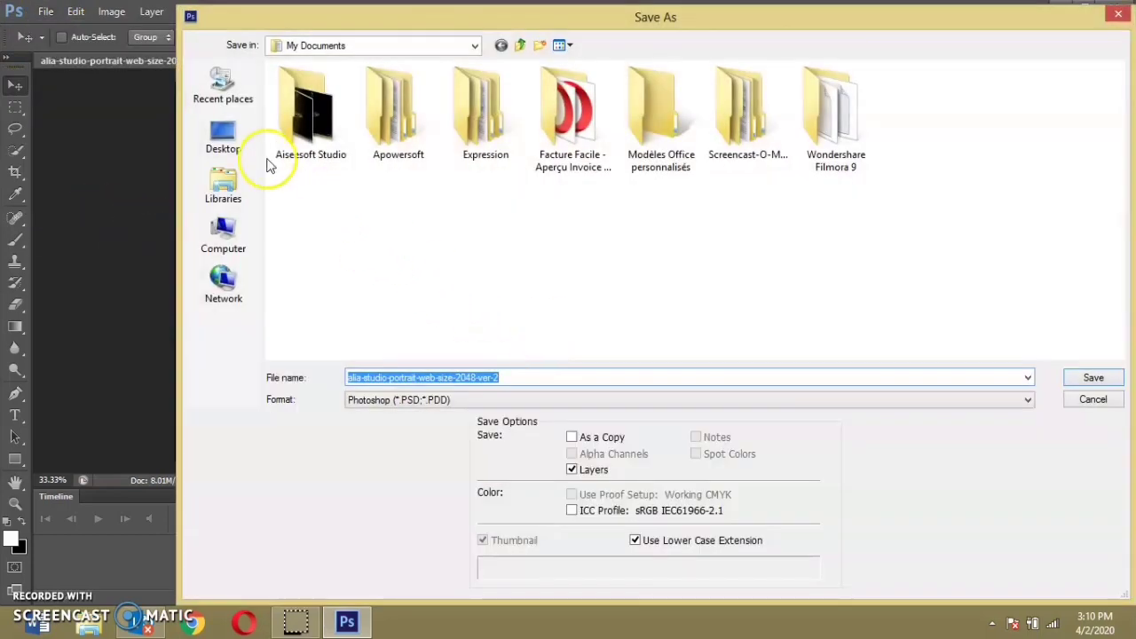
left_click(223, 138)
left_click(404, 401)
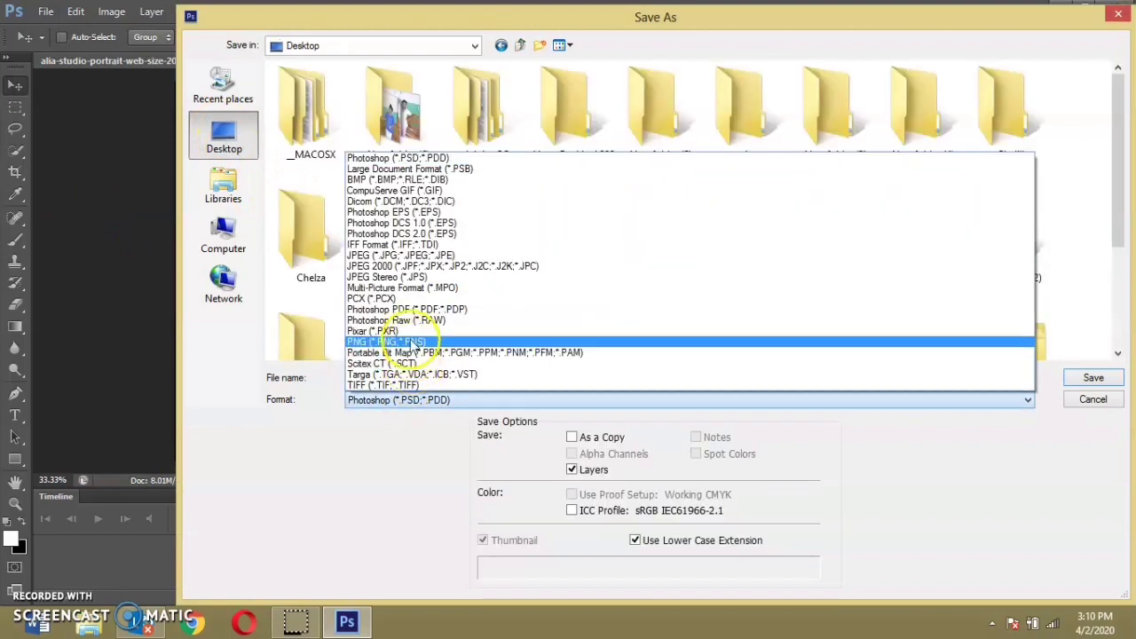
left_click(401, 256)
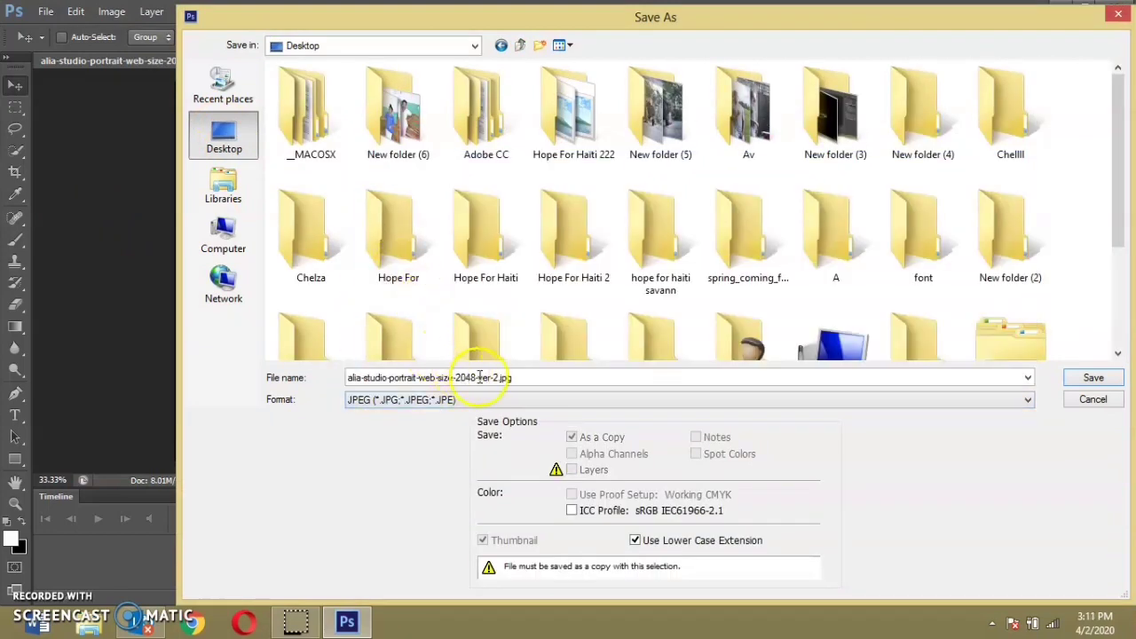
triple_click(510, 378)
key("BackSpace")
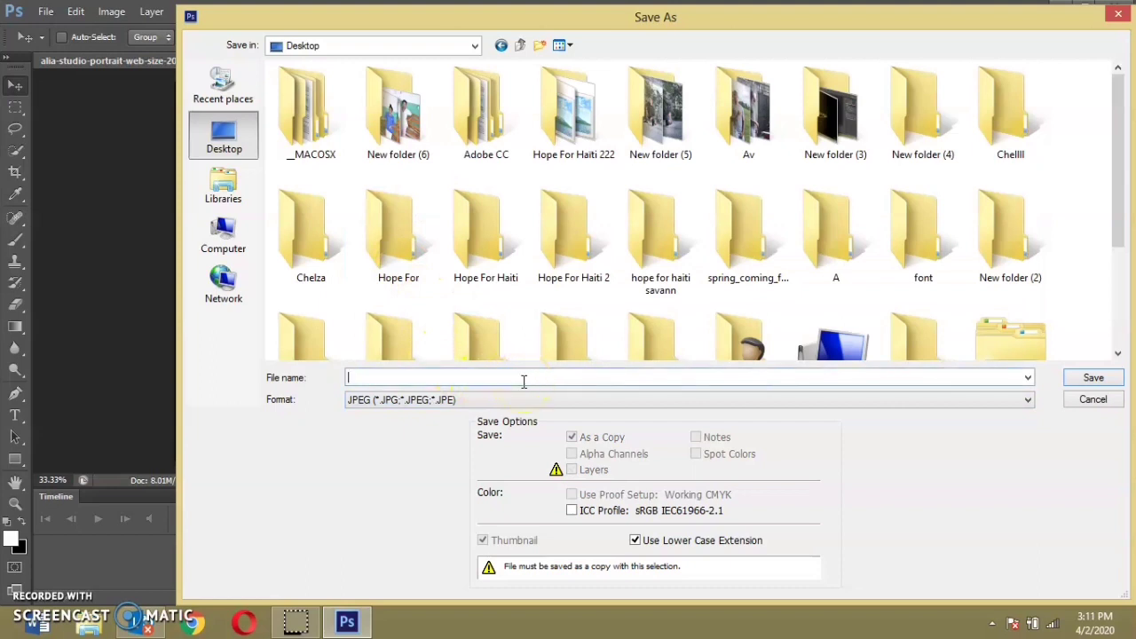
type("Dog")
key("BackSpace")
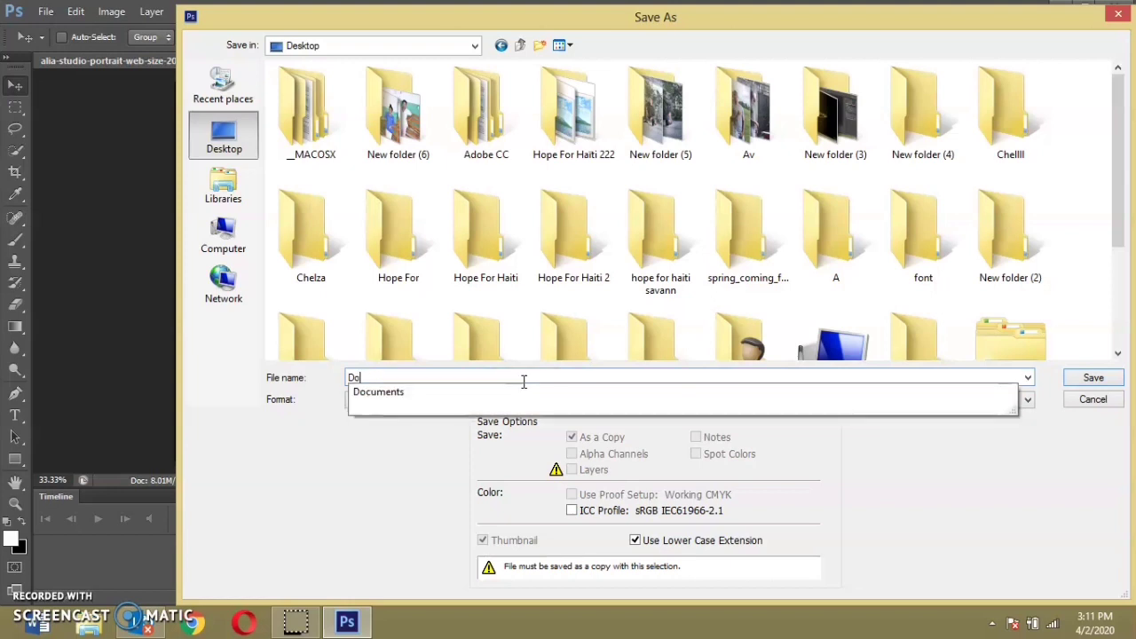
type("dge and Burn")
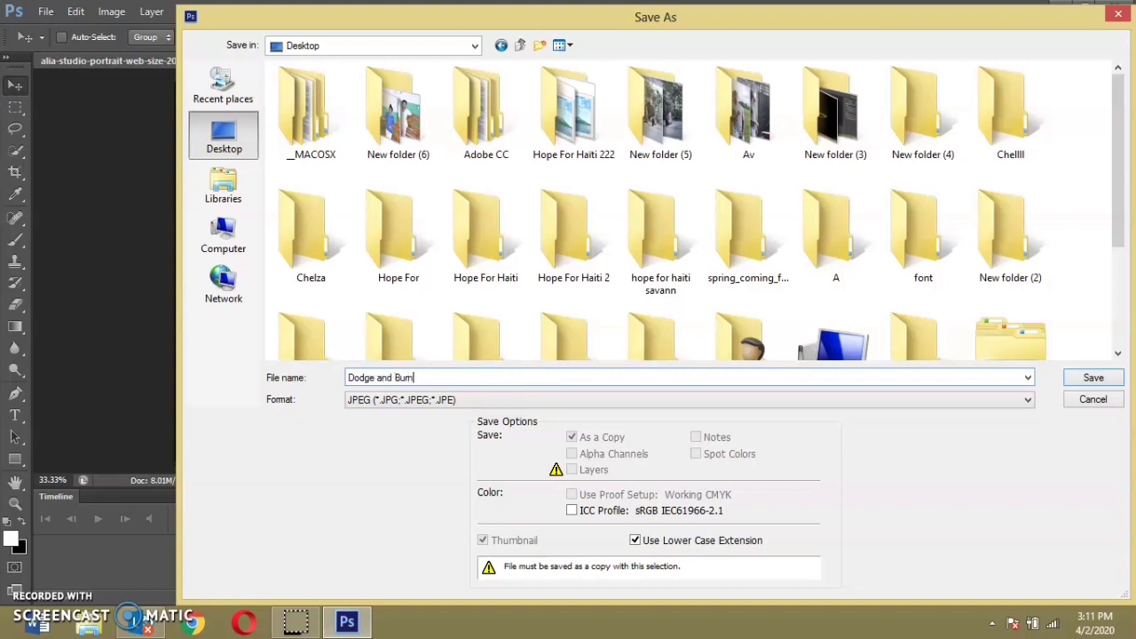
left_click(1097, 382)
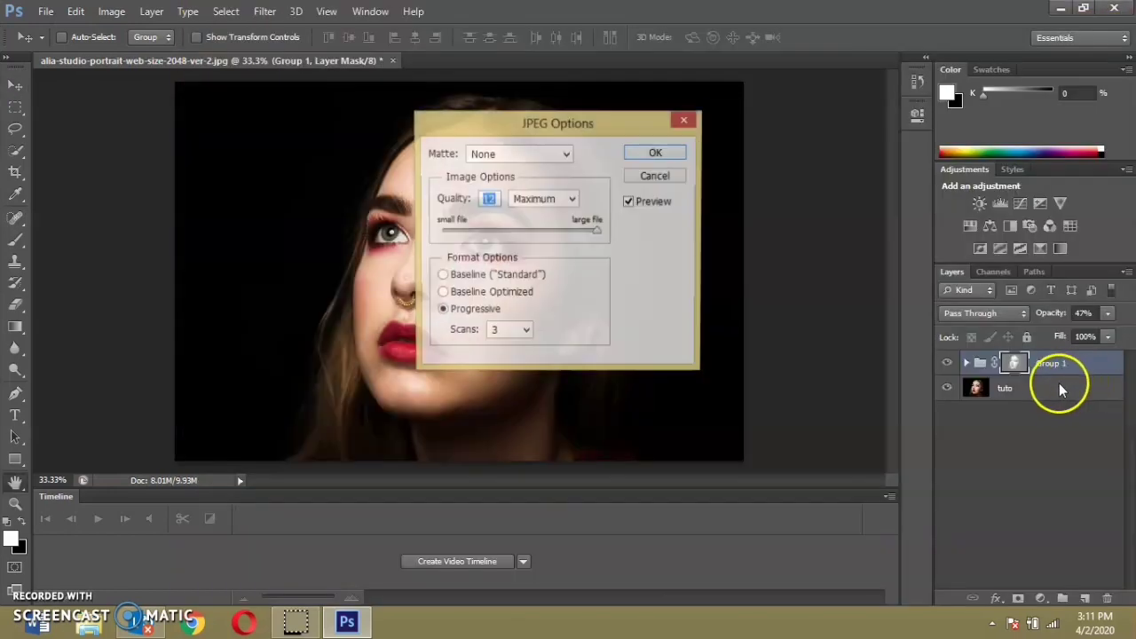
Step: Accept Maximum quality JPEG options and restore the layered document through History
left_click(671, 152)
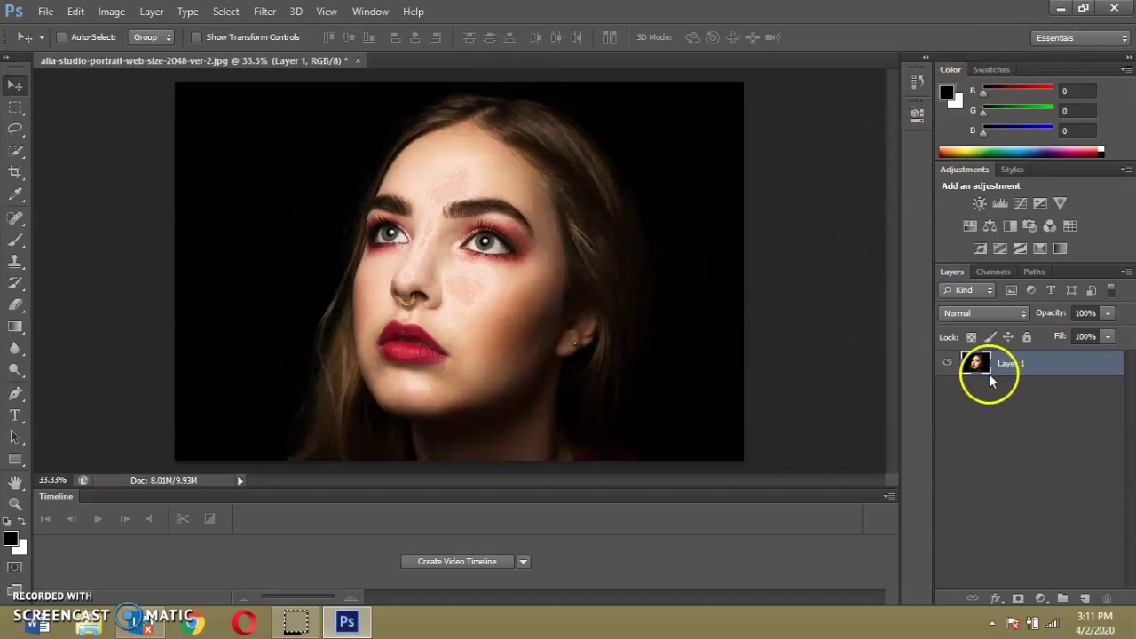
left_click_drag(990, 379, 889, 433)
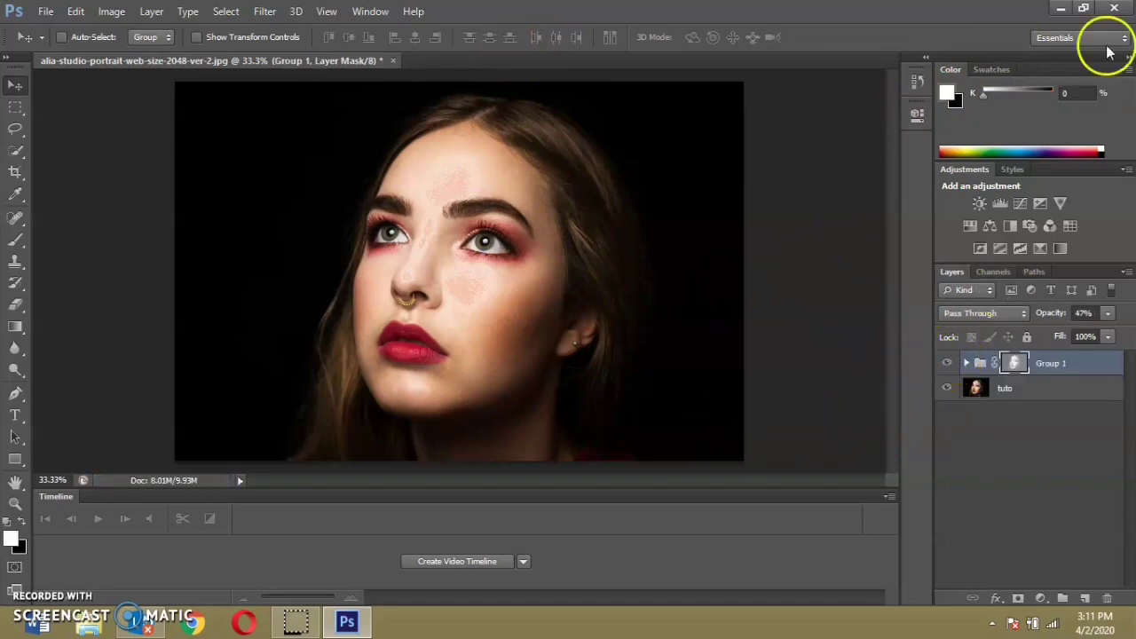
Step: Open the Dodge and Burn JPEG in Photo Viewer and step back to the original portrait
left_click(1060, 9)
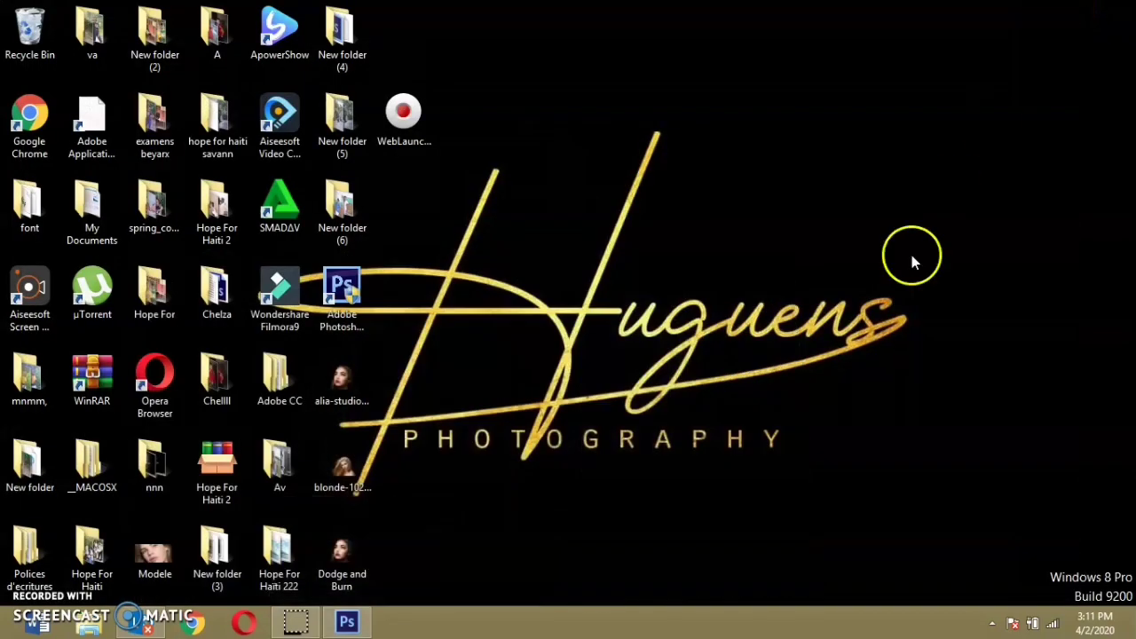
left_click(392, 561)
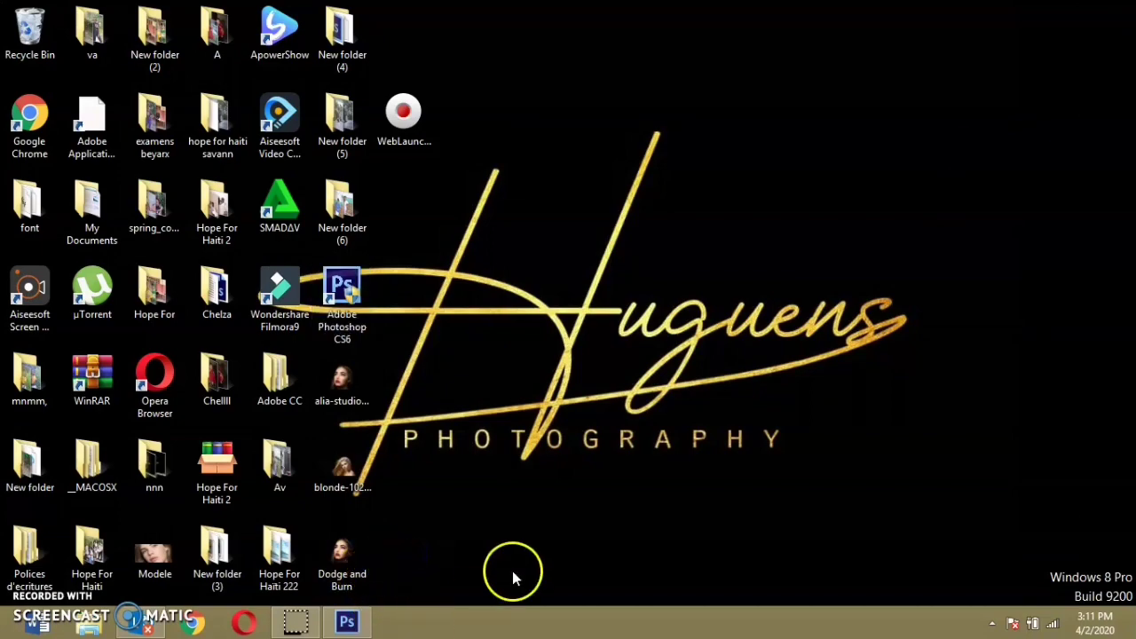
double_click(334, 567)
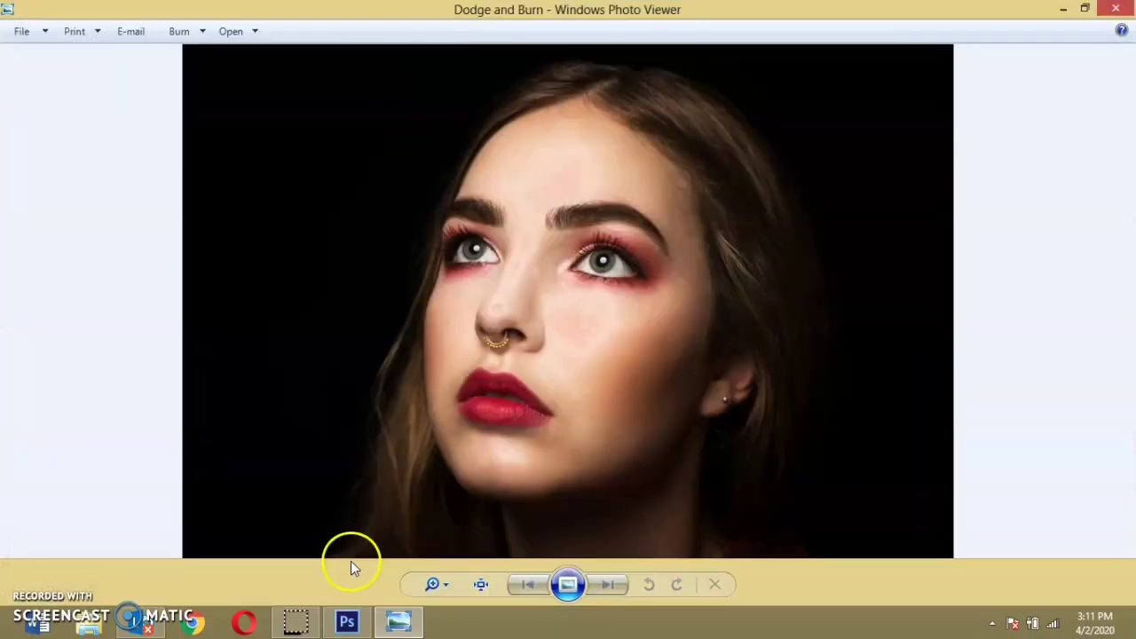
left_click(607, 584)
left_click(512, 587)
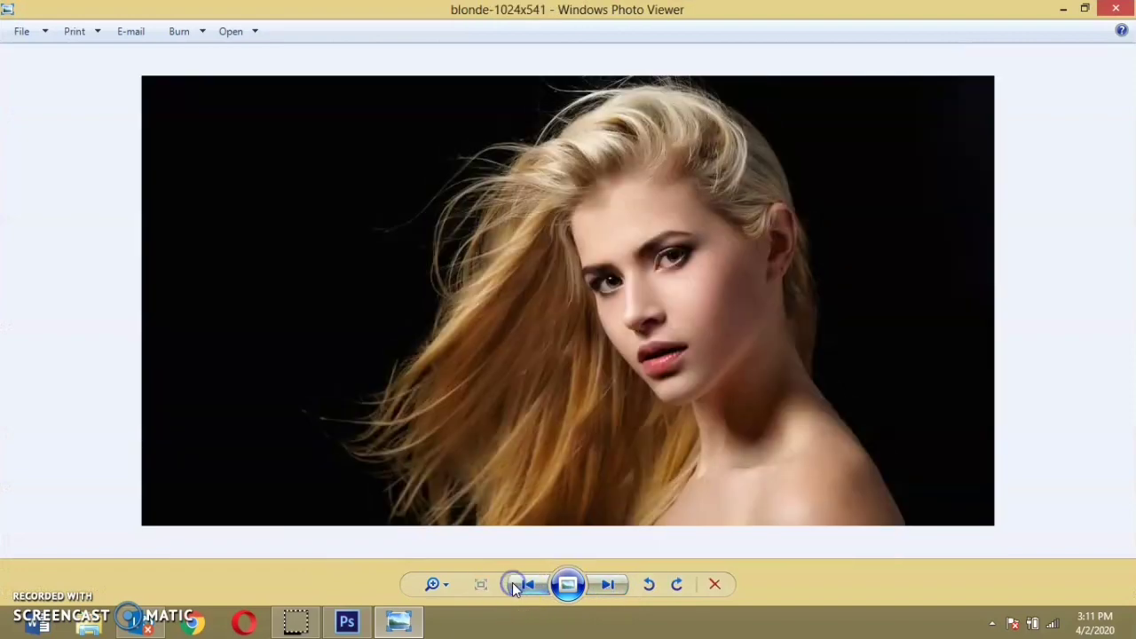
left_click(513, 589)
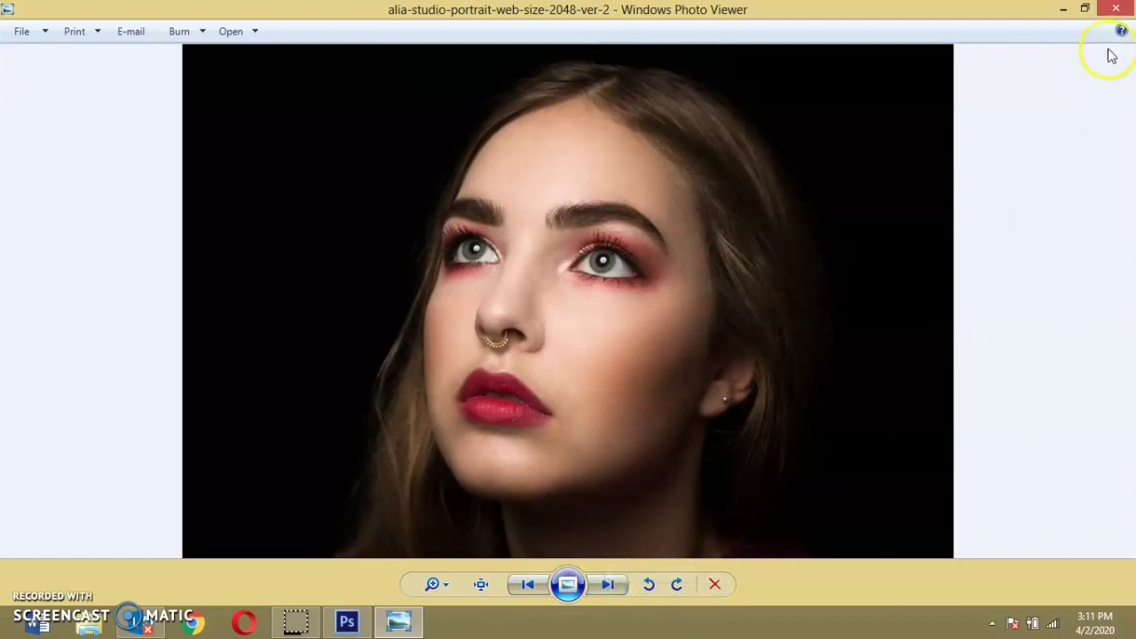
left_click(1111, 10)
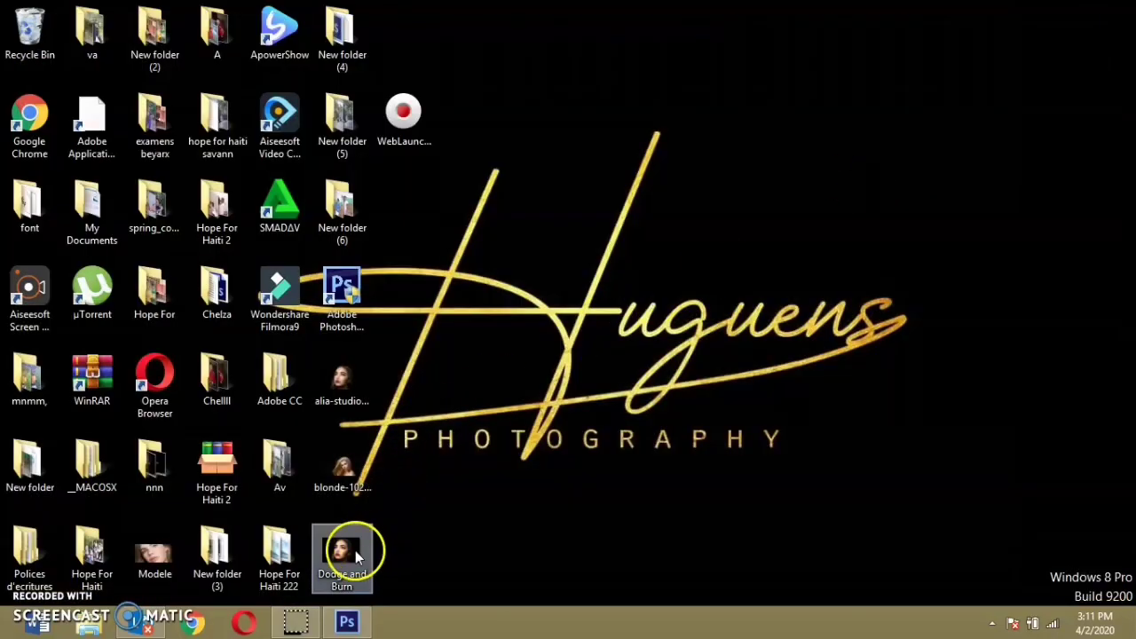
Step: Reopen the Dodge and Burn JPEG, then the original alia-studio portrait, closing each afterwards
double_click(355, 550)
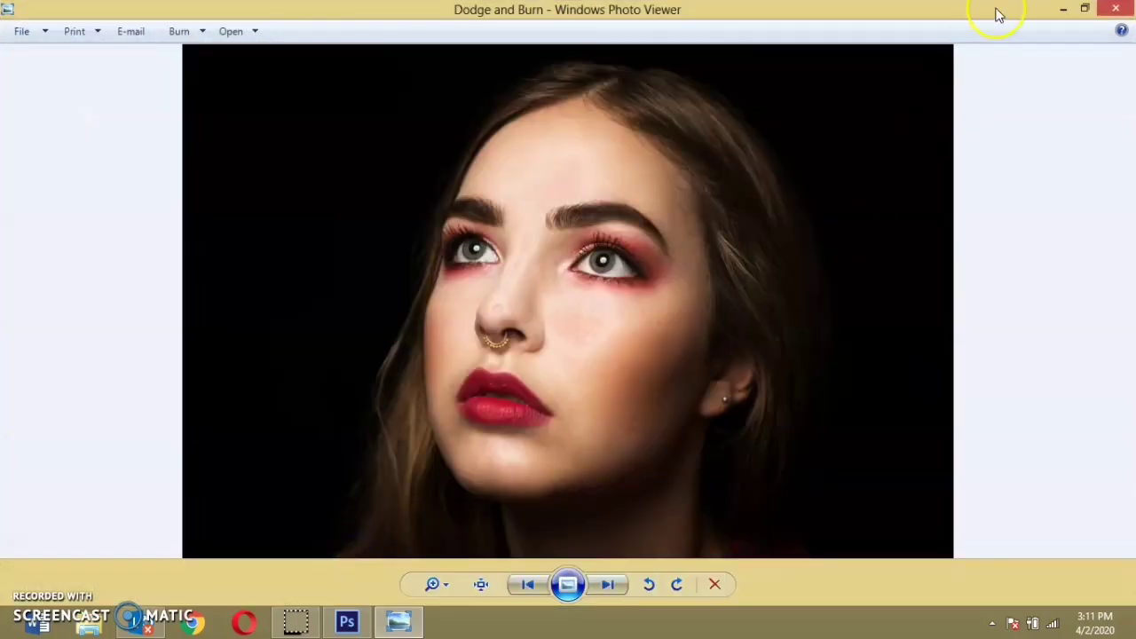
left_click(1118, 8)
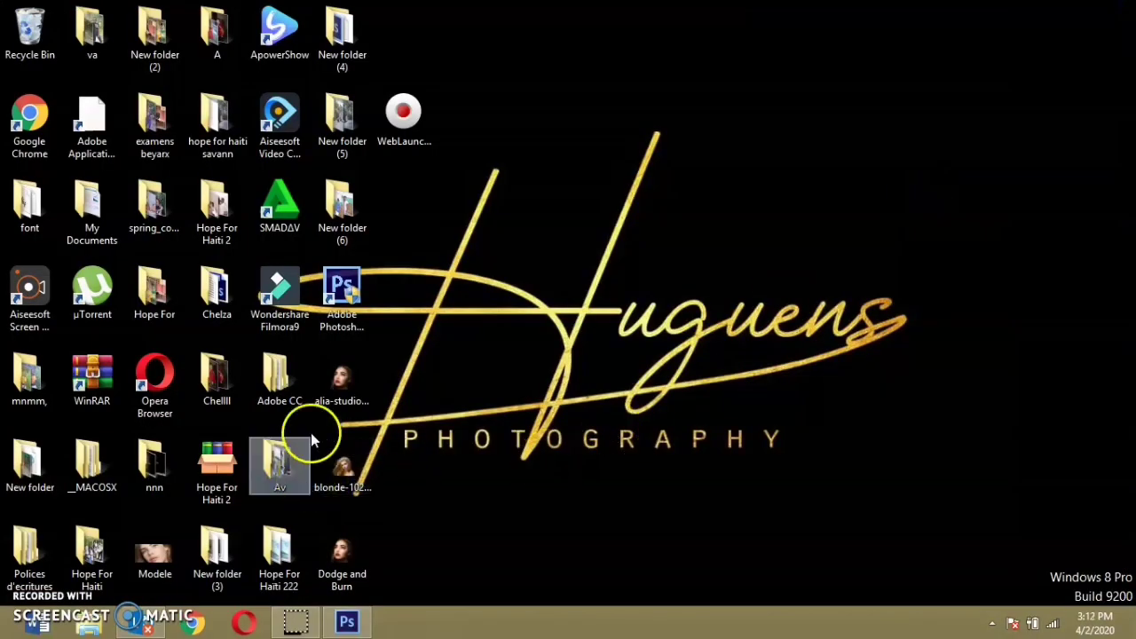
double_click(344, 391)
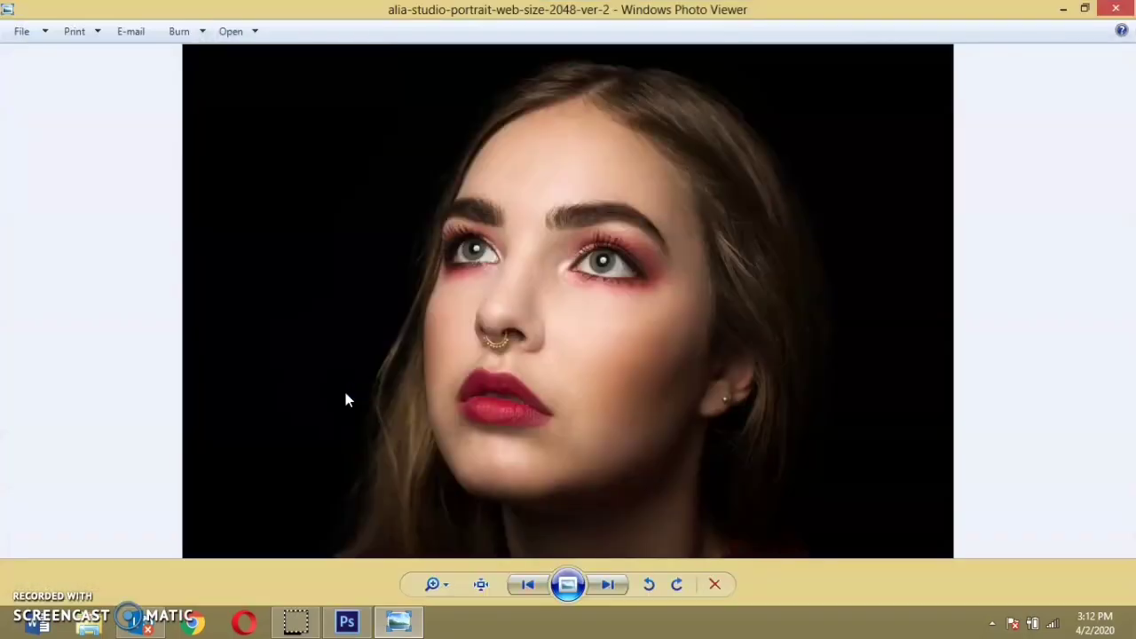
left_click(1115, 9)
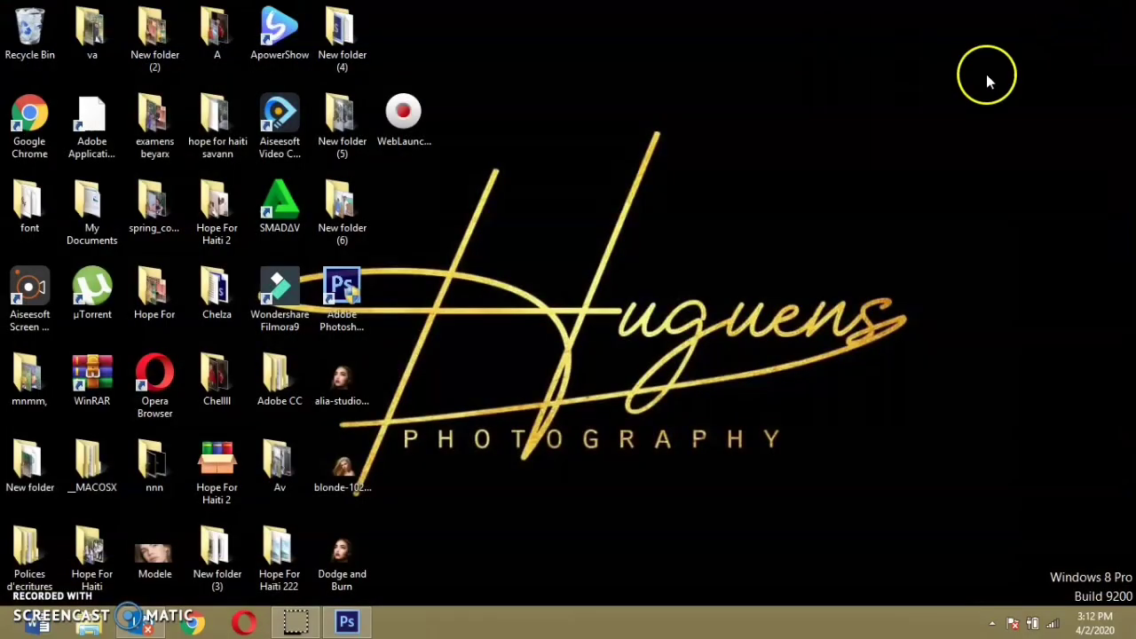